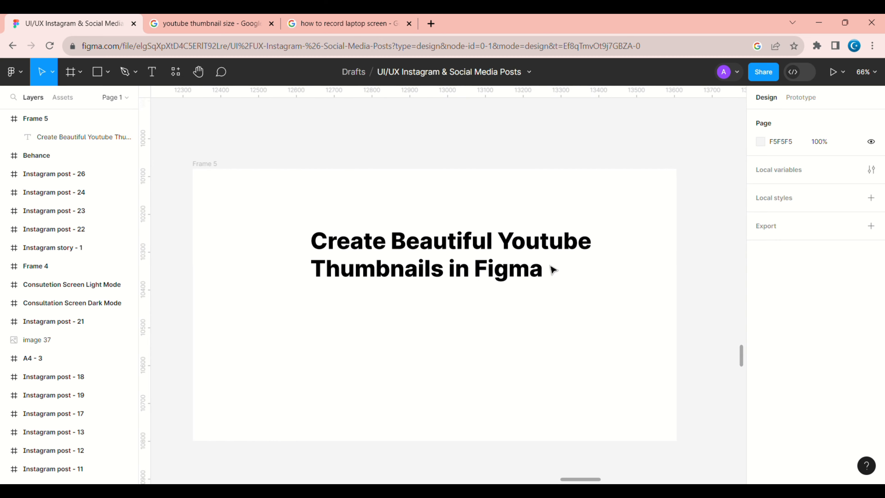
# Change the fill colour of the title "Create Beautiful Youtube Thumbnails in Figma" to yellow EBFF00
pyautogui.doubleClick(517, 276)
pyautogui.click(757, 469)
pyautogui.click(654, 424)
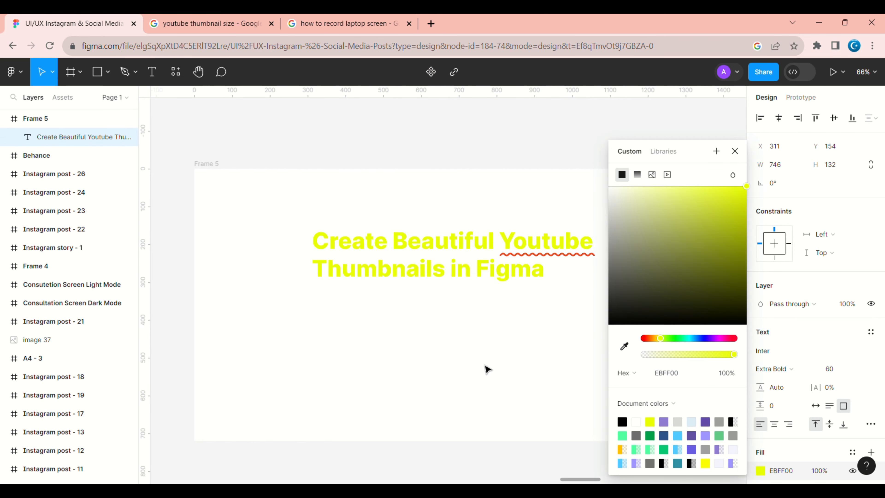
pyautogui.click(486, 368)
# Duplicate the yellow title text and fill the copy with black 000000
pyautogui.click(440, 254)
pyautogui.hotkey('ctrl', 'd')
pyautogui.click(761, 471)
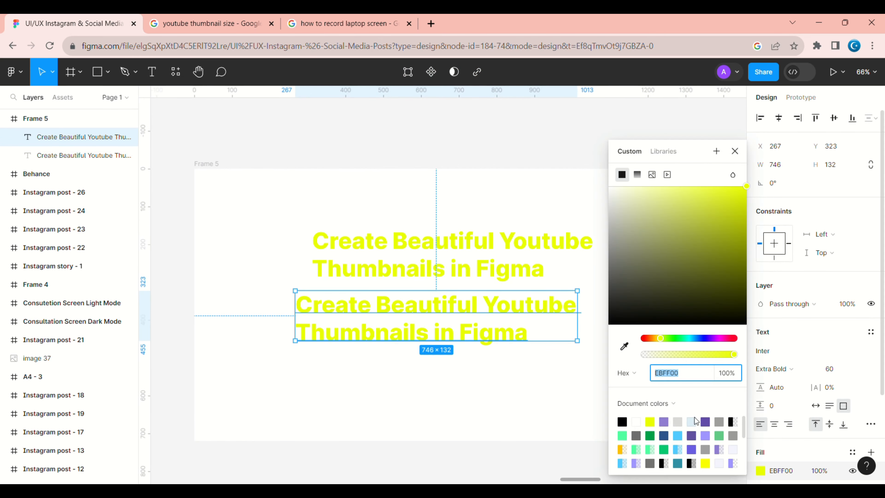
pyautogui.click(623, 423)
pyautogui.click(537, 375)
# Place the black copy slightly offset over the yellow title and send it behind as a shadow
pyautogui.scroll(5, 434, 324)
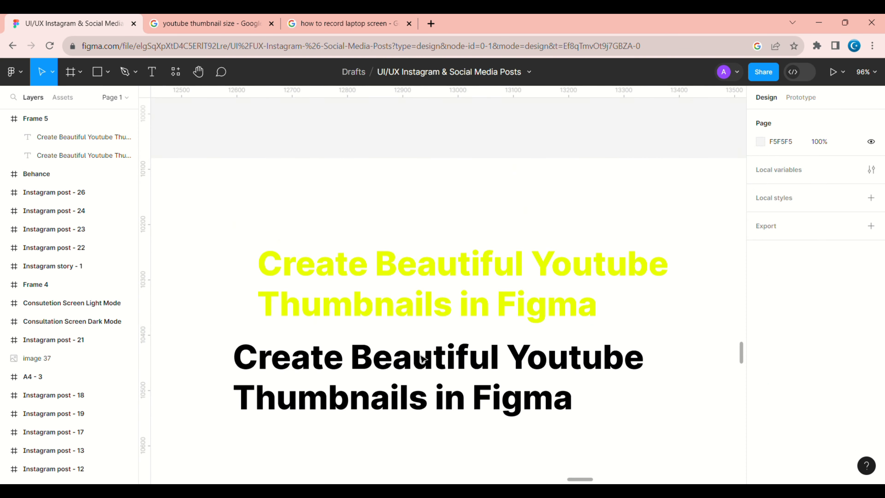
pyautogui.moveTo(415, 373); pyautogui.dragTo(426, 278)
pyautogui.hotkey('ctrl', '[')
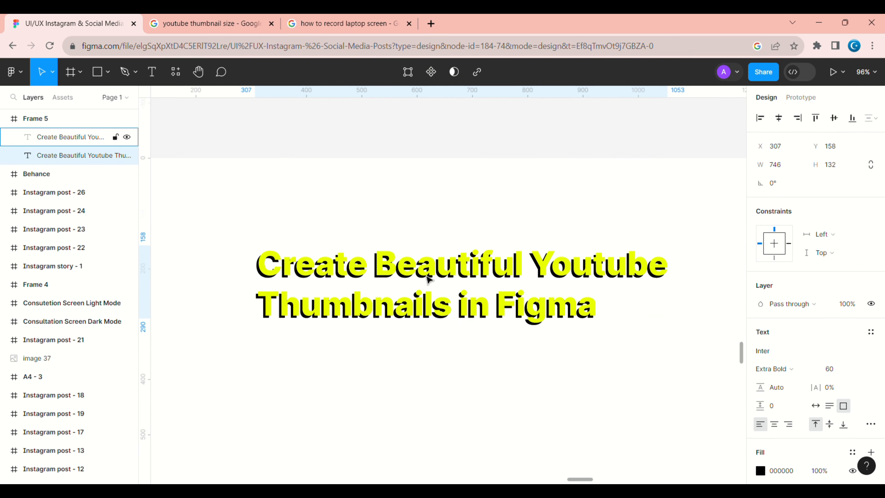
pyautogui.click(335, 361)
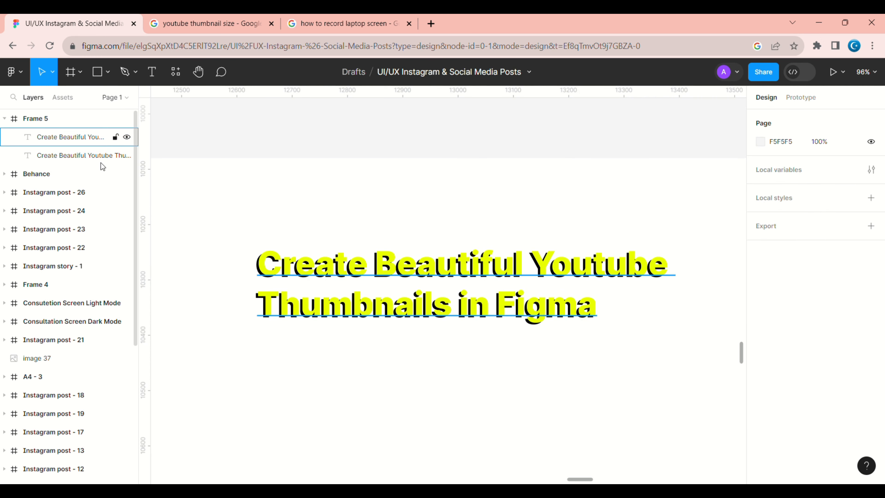
# Add a black outside stroke of width 3 to the yellow title text
pyautogui.click(101, 142)
pyautogui.scroll(-3, 775, 386)
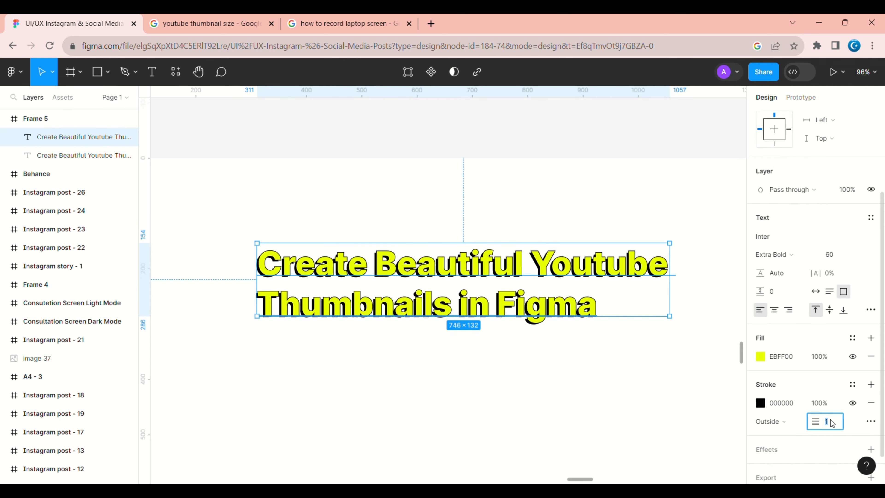
pyautogui.click(614, 419)
# Fine-tune the black shadow copy's position to X 305, Y 158, trying the Bold weight before restoring Extra Bold
pyautogui.click(100, 157)
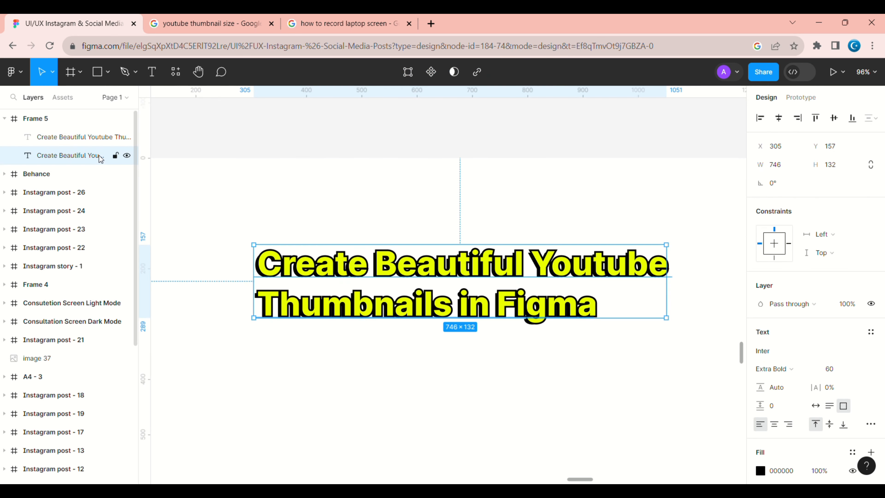
pyautogui.click(781, 369)
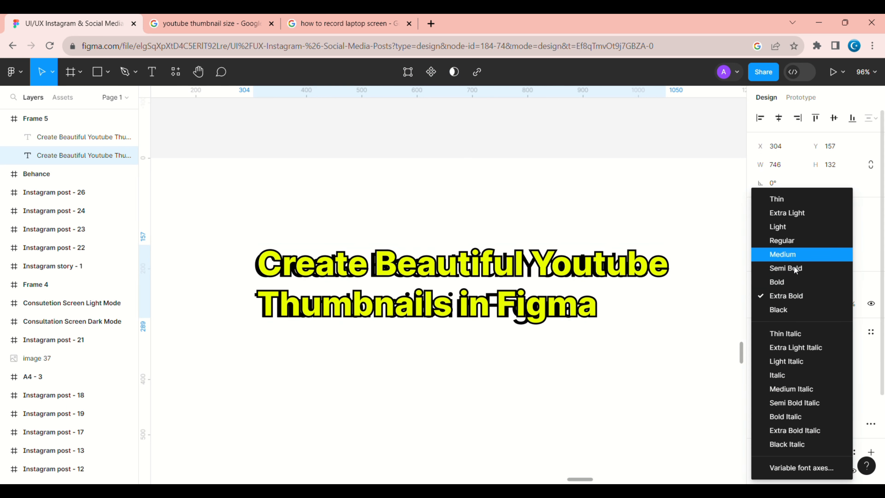
pyautogui.click(777, 281)
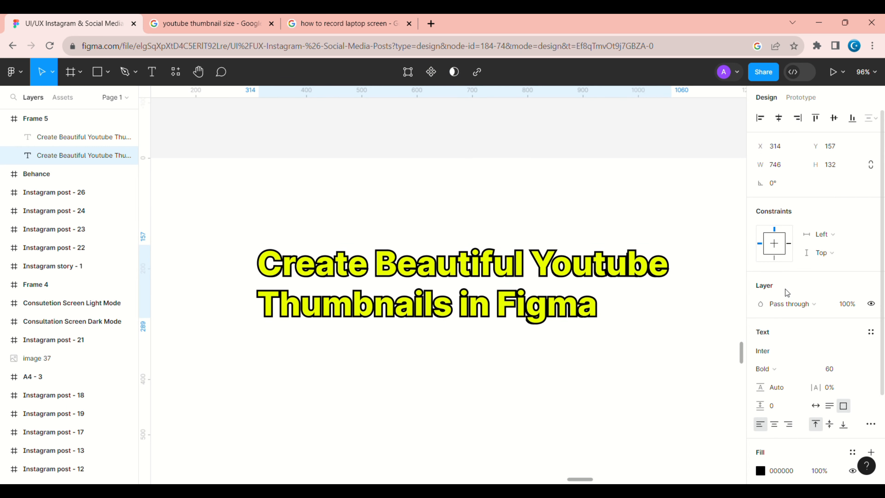
pyautogui.press('Left')
pyautogui.press('Left')
pyautogui.press('Left')
pyautogui.press('Left')
pyautogui.press('Left')
pyautogui.press('Left')
pyautogui.press('Left')
pyautogui.press('Left')
pyautogui.press('Left')
pyautogui.press('Left')
pyautogui.press('Left')
pyautogui.press('Up')
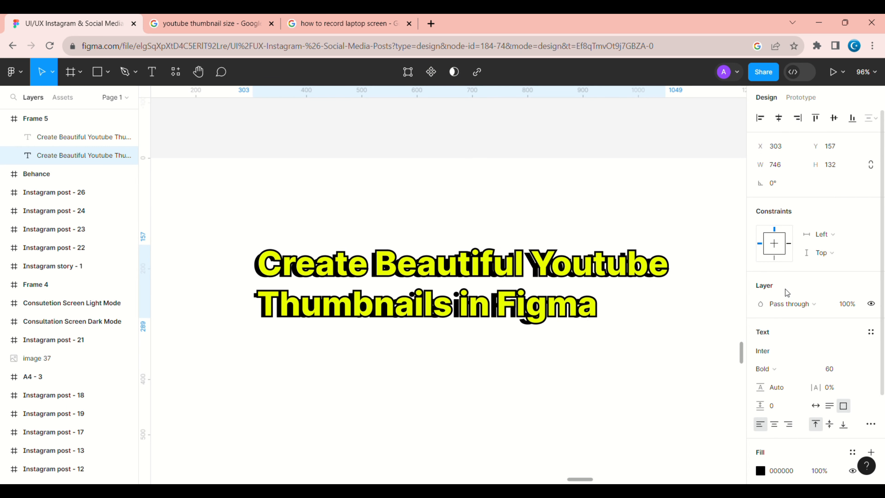
pyautogui.press('Right')
pyautogui.hotkey('ctrl', 'alt', '.')
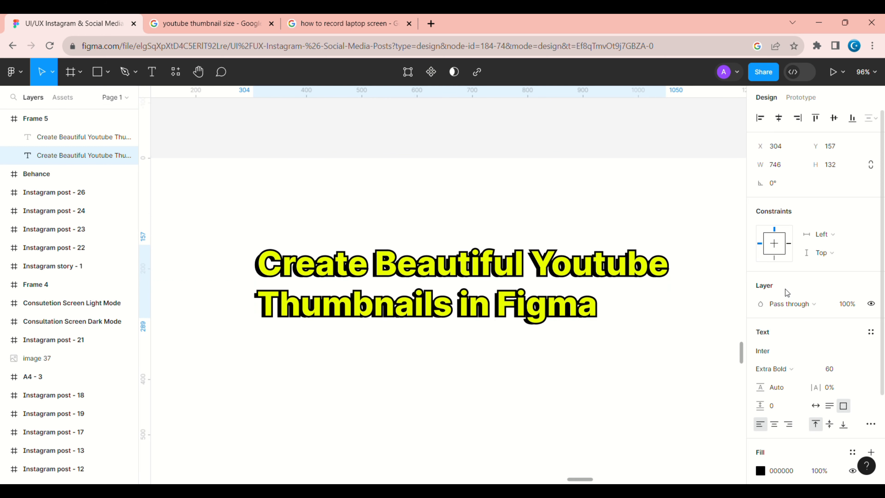
pyautogui.press('Right')
pyautogui.press('Down')
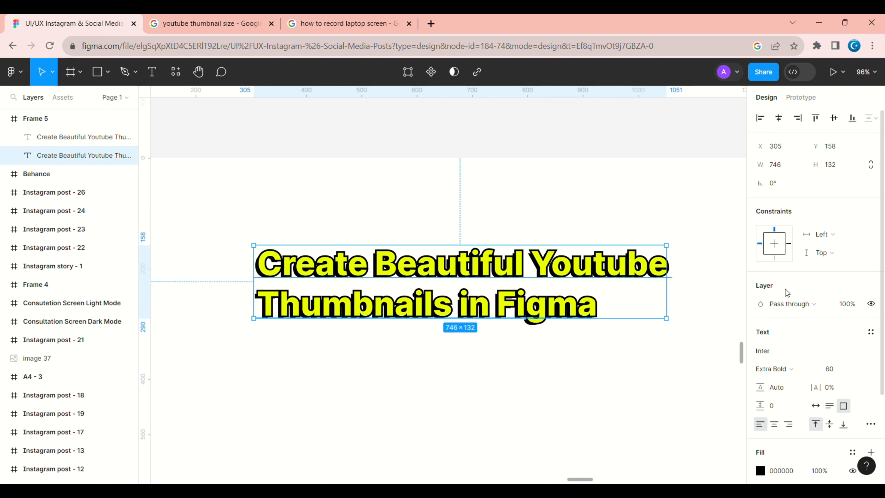
# Group the yellow title with its black shadow and move the group to X 49, Y 52 in the frame
pyautogui.click(628, 420)
pyautogui.moveTo(231, 226); pyautogui.dragTo(710, 367)
pyautogui.hotkey('ctrl', 'g')
pyautogui.click(615, 358)
pyautogui.scroll(-2, 615, 357)
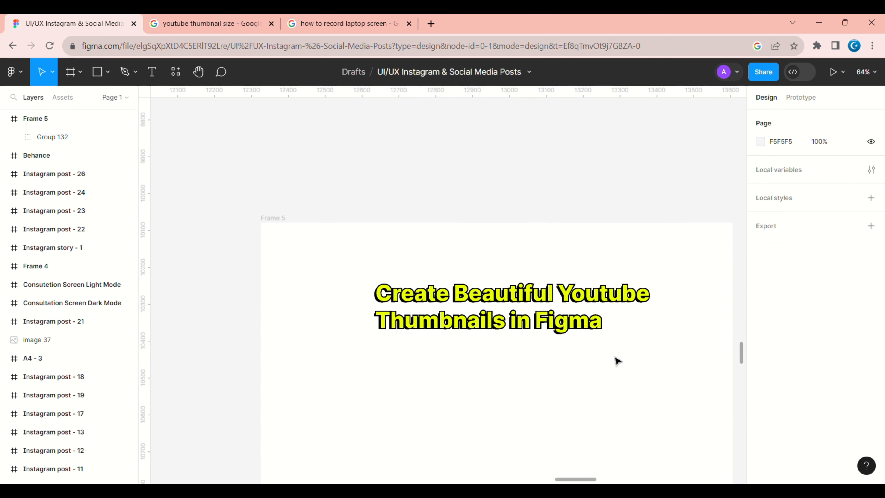
pyautogui.moveTo(535, 321); pyautogui.dragTo(441, 284)
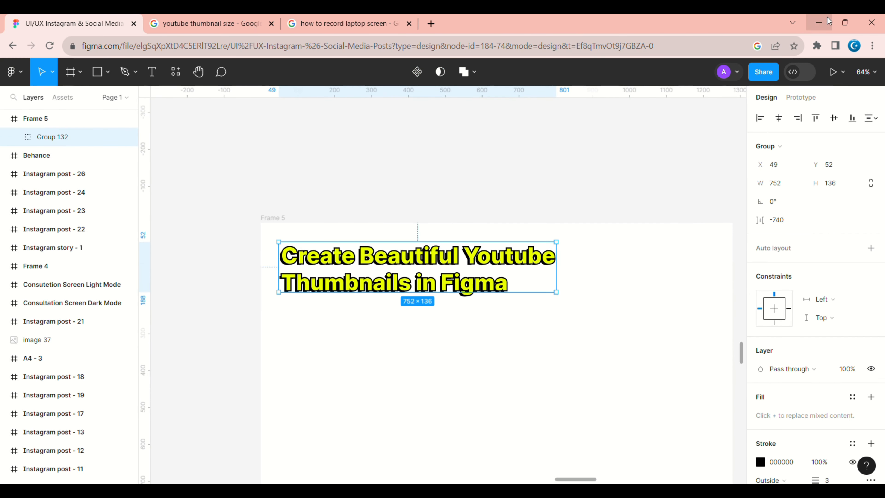
pyautogui.click(568, 196)
# Run the plugin "Icons8 — icons, illustrations, photos"
pyautogui.scroll(-1, 575, 230)
pyautogui.hscroll(1, 584, 268)
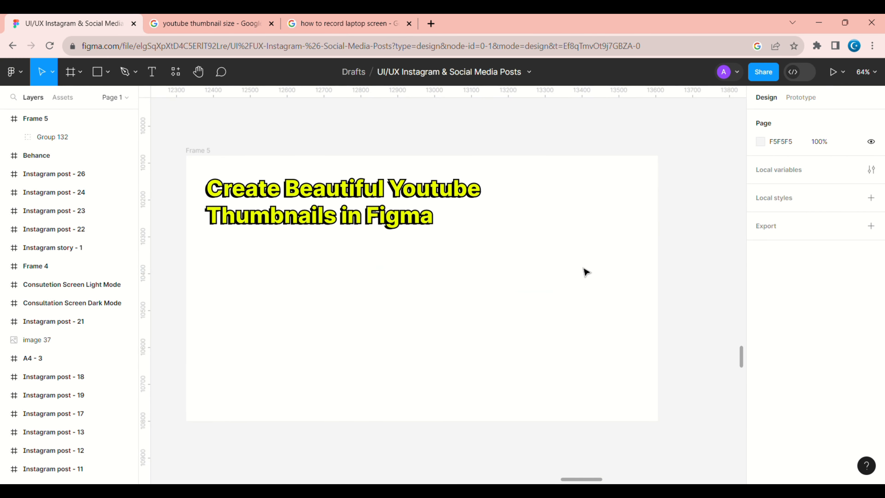
pyautogui.rightClick(584, 269)
pyautogui.moveTo(606, 377)
pyautogui.click(742, 289)
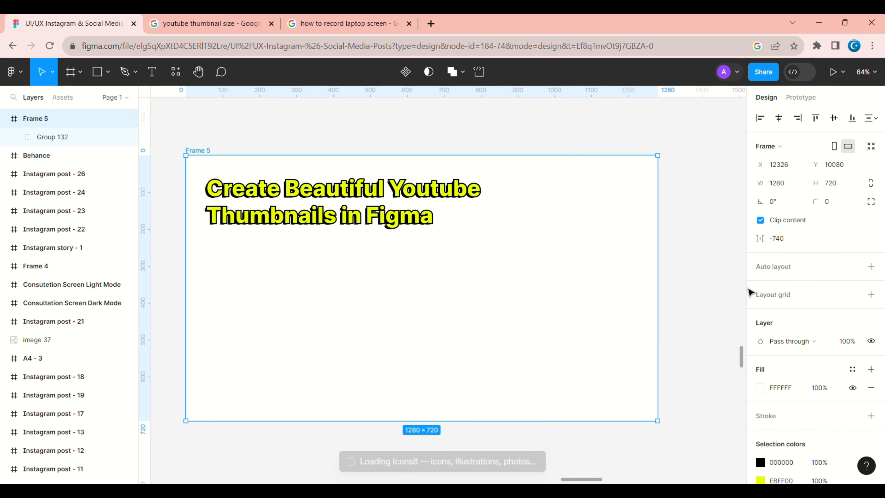
pyautogui.click(527, 123)
# Search the Icons8 icons for "figma logo" and place the Color style Figma icon below the title
pyautogui.click(581, 165)
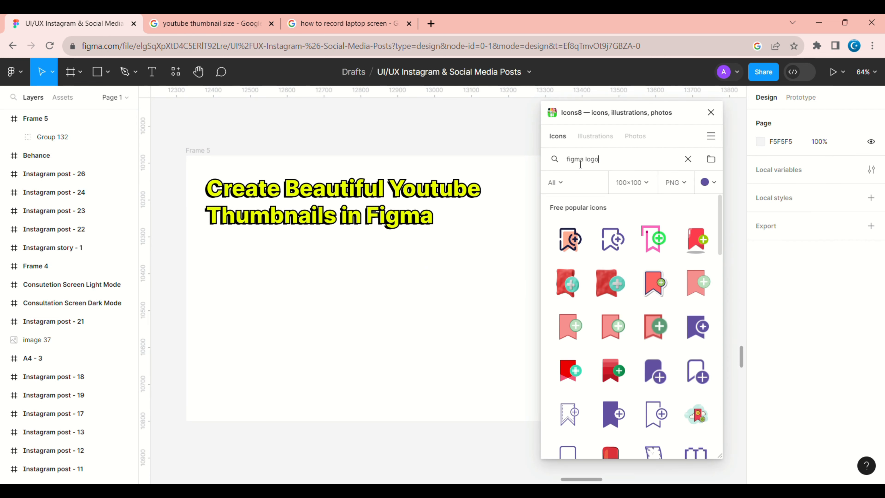
pyautogui.write('figma logo')
pyautogui.press('Return')
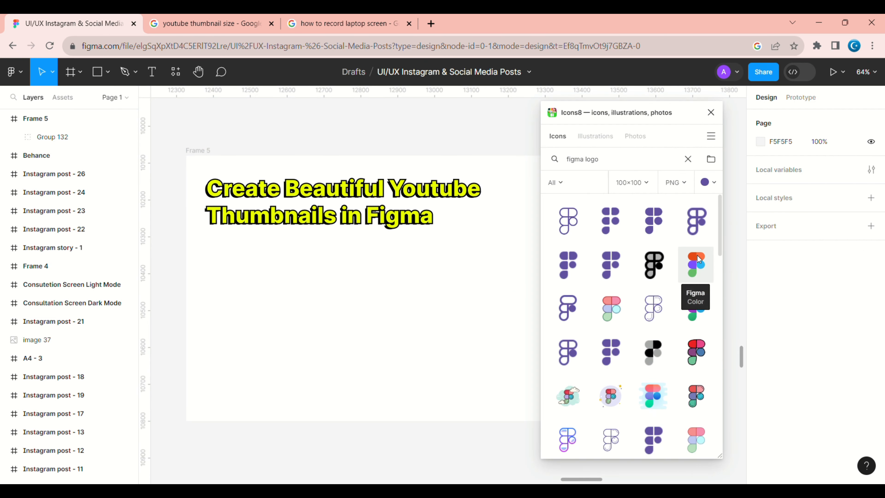
pyautogui.scroll(-10, 655, 328)
pyautogui.scroll(10, 655, 329)
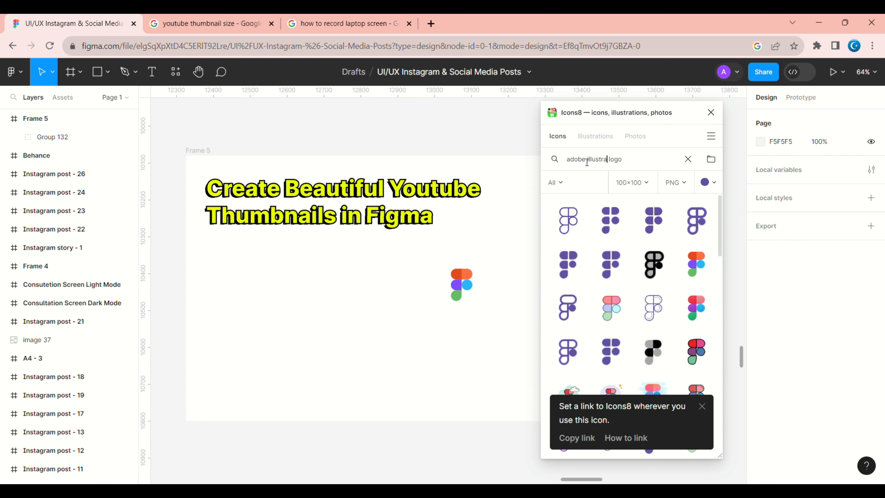
# Search the icons for "adobe illustrator logo", place the black icon with orange border in the frame, and close the plugin
pyautogui.press('Return')
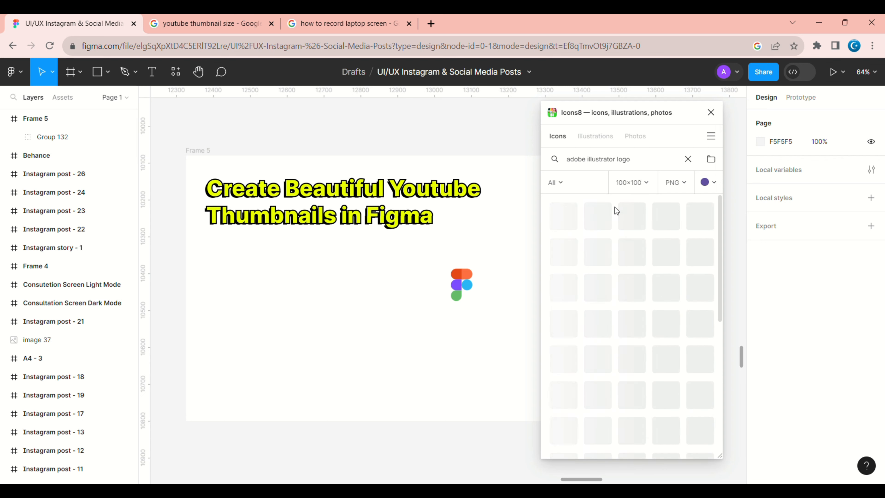
pyautogui.click(715, 183)
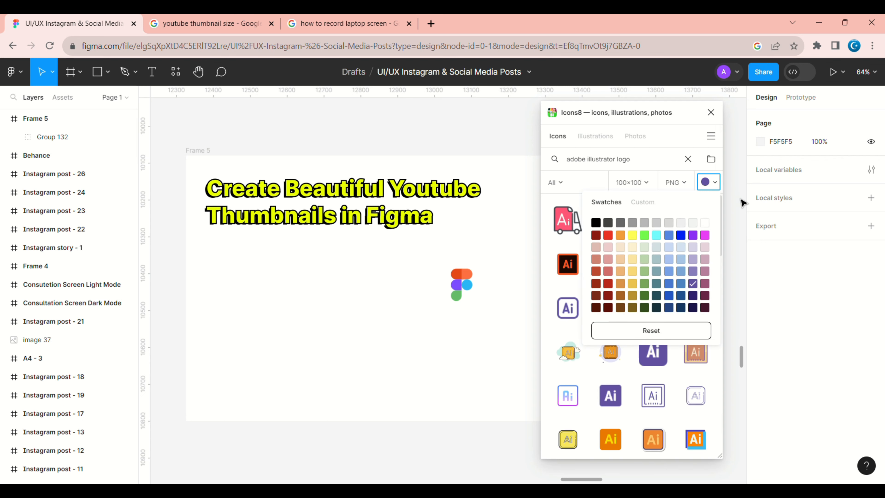
pyautogui.click(559, 186)
pyautogui.click(641, 194)
pyautogui.scroll(-10, 607, 339)
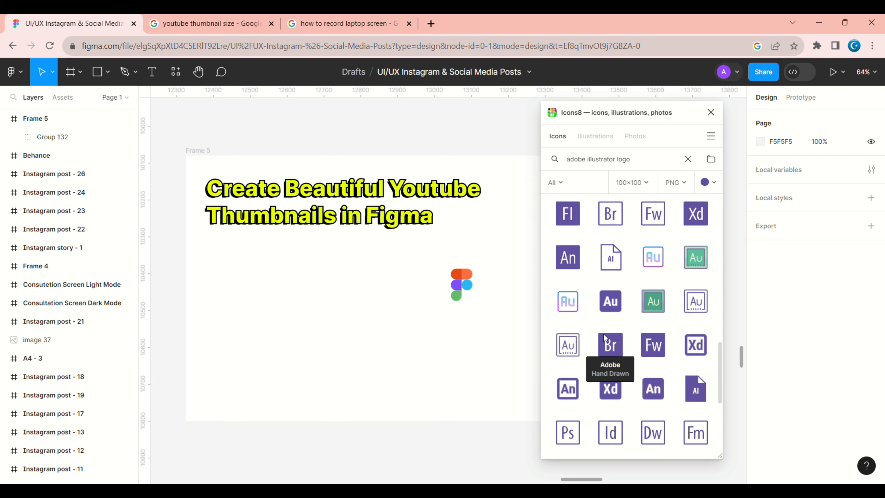
pyautogui.scroll(10, 608, 340)
pyautogui.moveTo(568, 264); pyautogui.dragTo(502, 331)
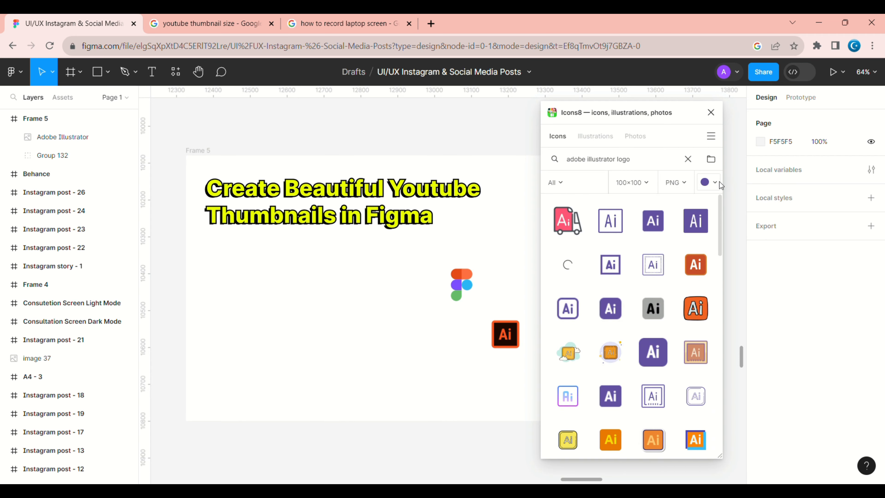
pyautogui.click(711, 112)
# Move the Figma logo to the left below the title and the Illustrator logo to the right of it
pyautogui.moveTo(452, 299); pyautogui.dragTo(327, 327)
pyautogui.moveTo(506, 329); pyautogui.dragTo(454, 313)
pyautogui.click(342, 315)
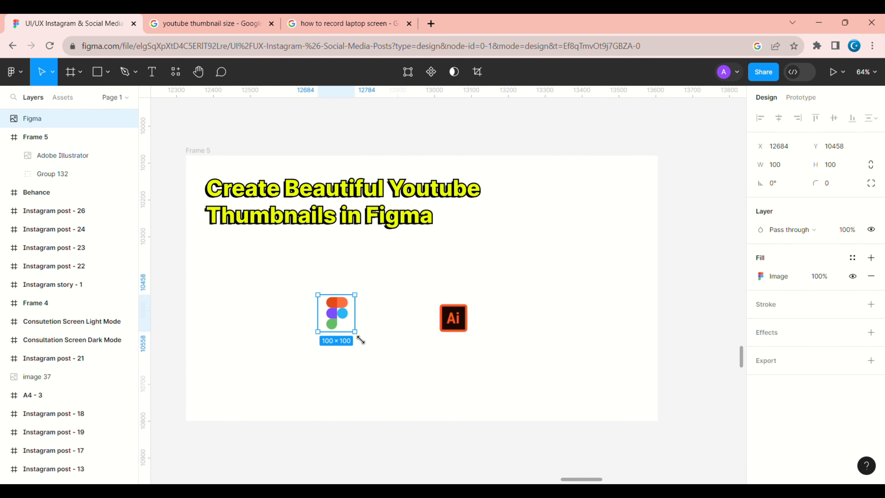
# Enlarge the Figma logo to about 147 × 147 px in the area below the title
pyautogui.moveTo(356, 332); pyautogui.dragTo(462, 432)
pyautogui.moveTo(416, 367); pyautogui.dragTo(317, 333)
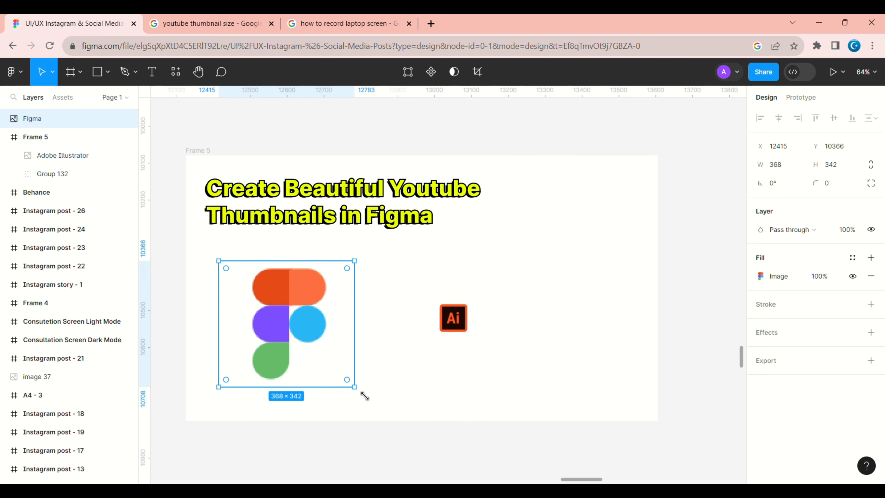
pyautogui.moveTo(364, 396); pyautogui.dragTo(282, 323)
# Draw a rectangle about 138 × 136 px between the Figma and Illustrator logos
pyautogui.scroll(5, 283, 322)
pyautogui.click(415, 305)
pyautogui.press('r')
pyautogui.moveTo(462, 212); pyautogui.dragTo(619, 367)
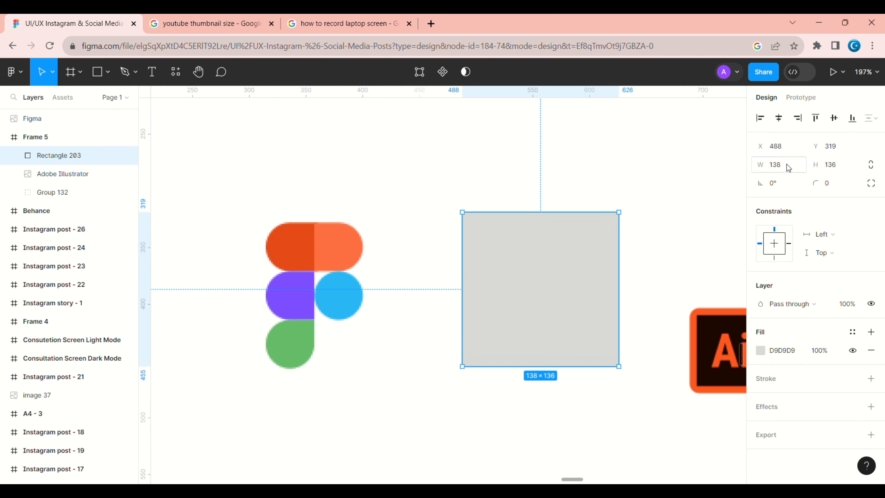
# Set the rectangle's width and height to 147 px
pyautogui.click(788, 168)
pyautogui.write('147')
pyautogui.press('Return')
pyautogui.click(837, 167)
pyautogui.write('147')
pyautogui.press('Return')
# Move the rectangle behind the Figma logo and align the logo exactly over it at X 285, Y 317
pyautogui.moveTo(589, 334); pyautogui.dragTo(325, 311)
pyautogui.click(362, 336)
pyautogui.moveTo(276, 259); pyautogui.dragTo(280, 262)
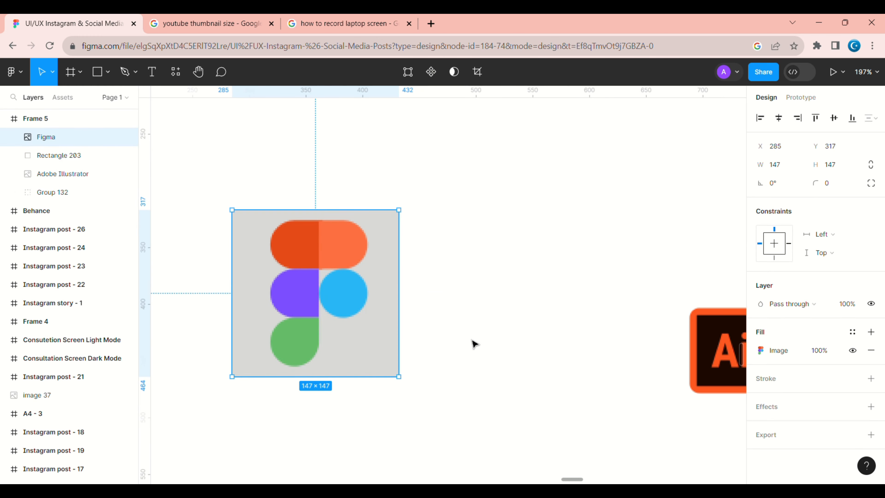
# Fill the rectangle behind the Figma logo with white FFFFFF
pyautogui.click(77, 160)
pyautogui.click(761, 351)
pyautogui.click(641, 422)
# Add a drop shadow to the white rectangle with blur 20 and black at 8% opacity
pyautogui.click(760, 407)
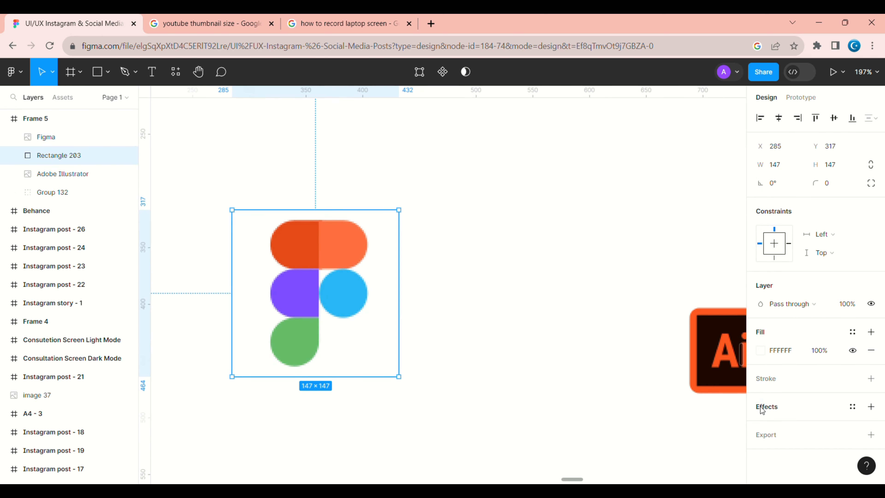
pyautogui.click(760, 424)
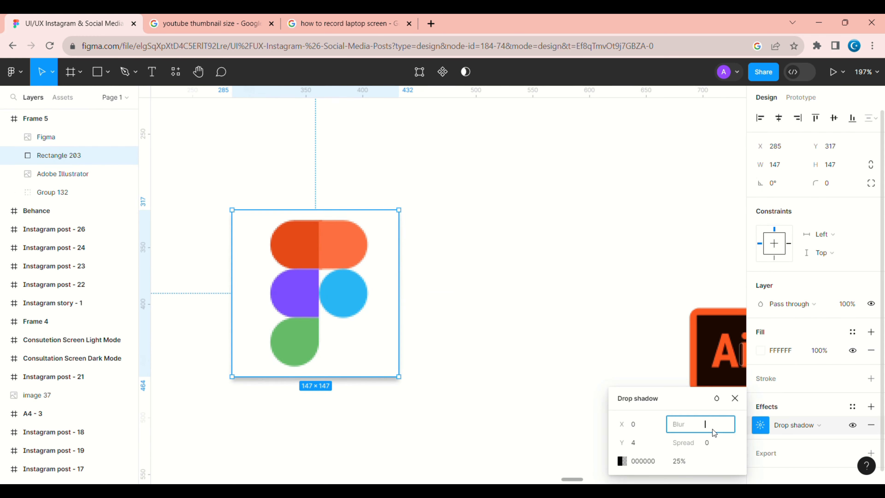
pyautogui.write('0')
pyautogui.press('Return')
pyautogui.click(691, 465)
pyautogui.write('8')
pyautogui.press('Return')
# Round the white rectangle's corners with a radius of 30
pyautogui.click(839, 180)
pyautogui.write('30')
pyautogui.press('Return')
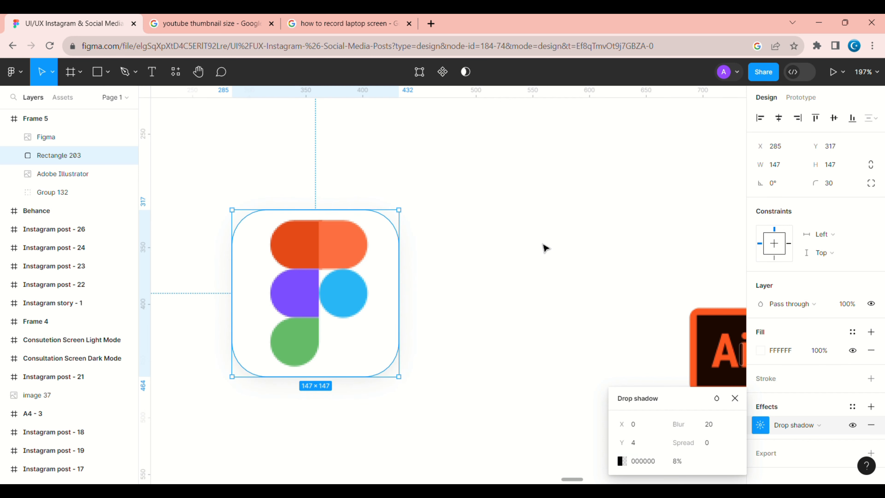
pyautogui.click(546, 249)
# Resize the Figma logo to 130 × 130 px and centre it on the white rounded rectangle
pyautogui.doubleClick(275, 231)
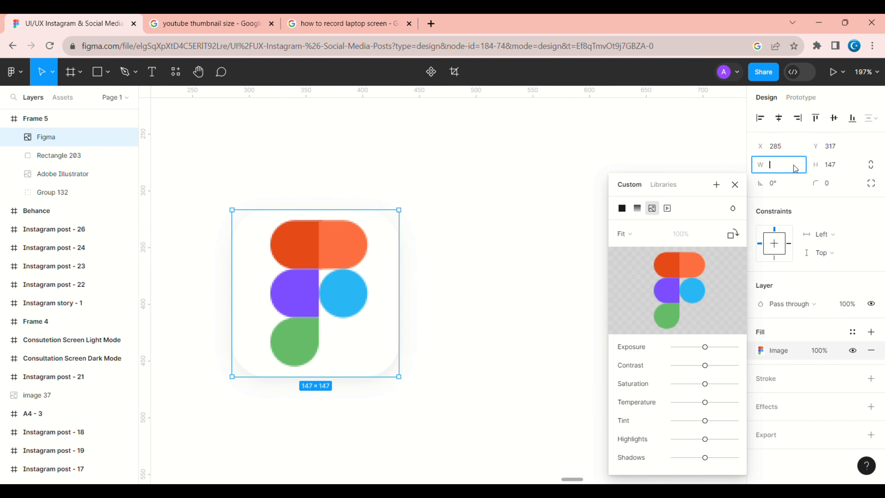
pyautogui.write('130')
pyautogui.press('Return')
pyautogui.click(841, 167)
pyautogui.write('140')
pyautogui.press('Return')
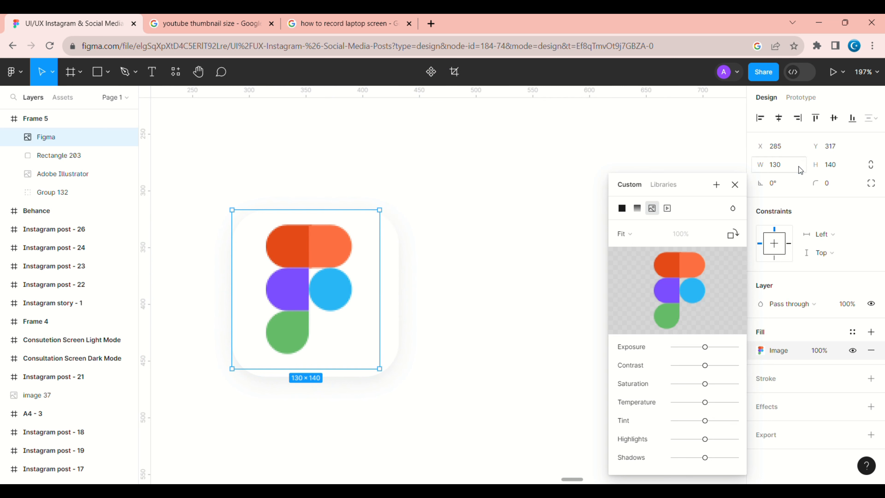
pyautogui.click(842, 166)
pyautogui.write('130')
pyautogui.press('Return')
pyautogui.moveTo(291, 293); pyautogui.dragTo(301, 304)
pyautogui.click(463, 239)
# Group the Figma logo with its white rectangle and shift the group slightly to X 300
pyautogui.moveTo(226, 196); pyautogui.dragTo(407, 399)
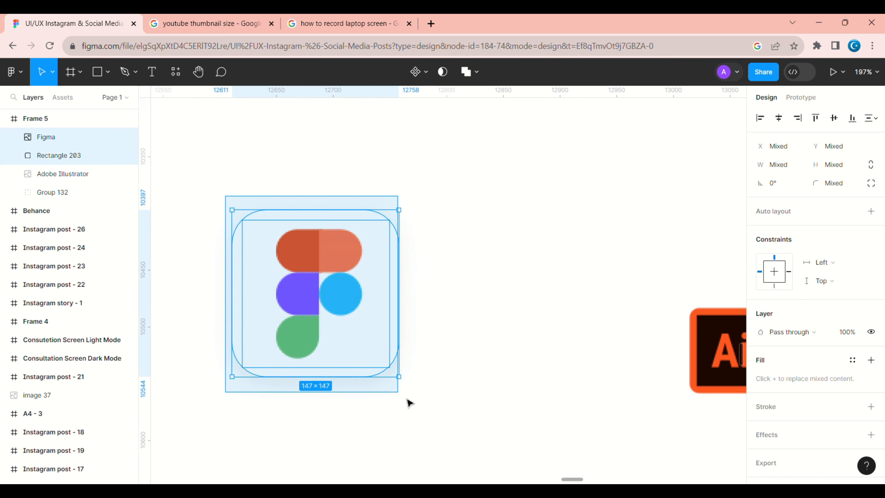
pyautogui.hotkey('ctrl', 'g')
pyautogui.click(464, 83)
pyautogui.hotkey('ctrl', 'z')
pyautogui.moveTo(331, 297); pyautogui.dragTo(348, 297)
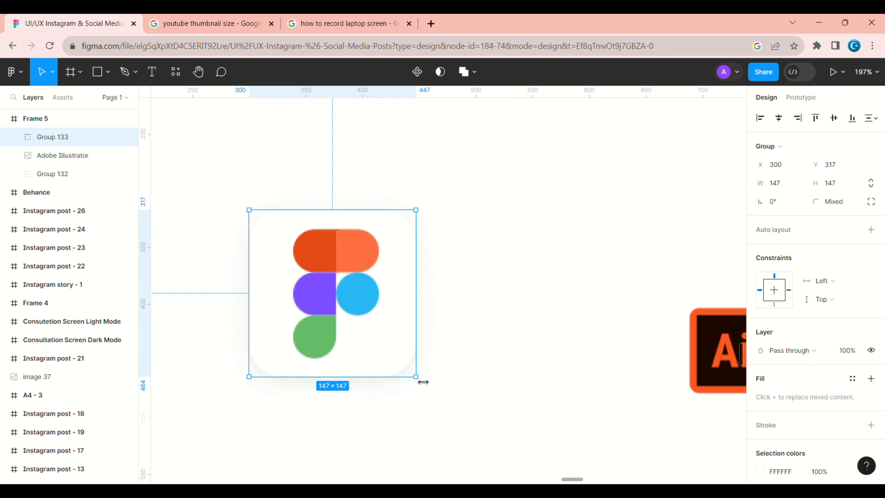
# Tilt the grouped Figma icon counterclockwise below the title
pyautogui.moveTo(422, 381); pyautogui.dragTo(353, 306)
pyautogui.hotkey('ctrl', 'z')
pyautogui.click(489, 357)
pyautogui.scroll(-5, 489, 357)
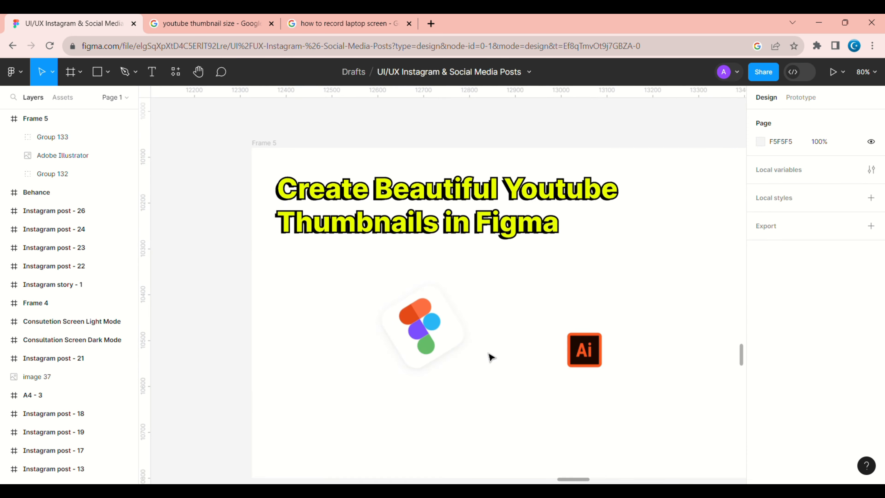
# Set the drop shadow of the white rounded rectangle behind the Figma logo to blur 30 at 8% opacity
pyautogui.hscroll(2, 449, 348)
pyautogui.scroll(3, 408, 338)
pyautogui.click(408, 334)
pyautogui.doubleClick(405, 294)
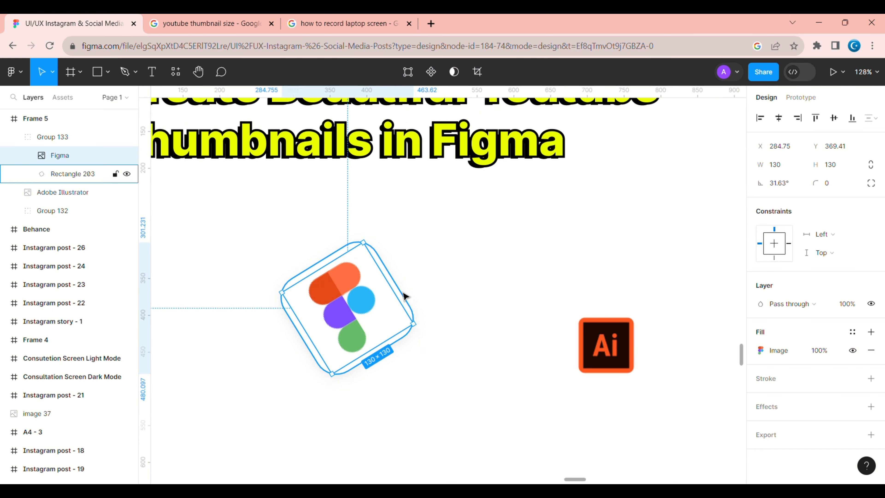
pyautogui.click(761, 425)
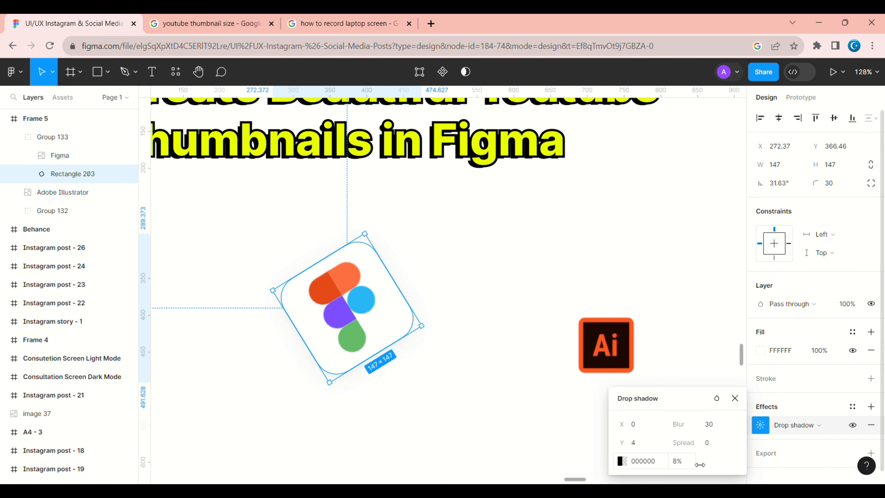
# Rotate the Figma icon group to 23.85° and move it below the first words of the title
pyautogui.click(467, 353)
pyautogui.click(411, 314)
pyautogui.click(300, 266)
pyautogui.click(401, 311)
pyautogui.click(440, 330)
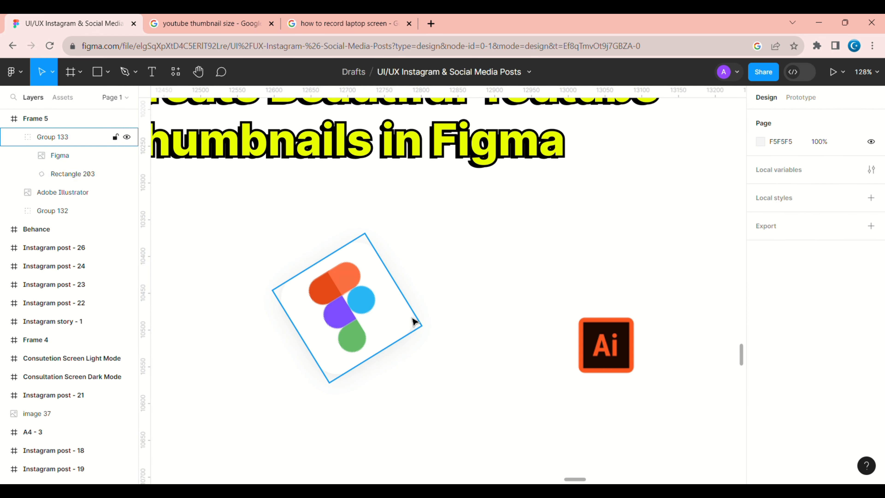
pyautogui.click(413, 321)
pyautogui.moveTo(426, 331); pyautogui.dragTo(488, 361)
pyautogui.scroll(-5, 480, 365)
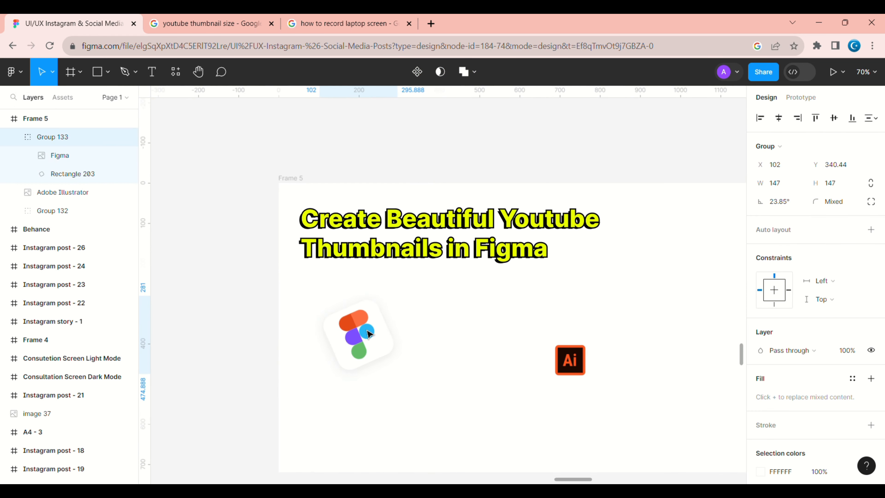
pyautogui.scroll(-1, 488, 279)
pyautogui.moveTo(371, 305); pyautogui.dragTo(381, 312)
pyautogui.click(506, 213)
pyautogui.moveTo(601, 231); pyautogui.dragTo(650, 275)
pyautogui.hotkey('ctrl', 'z')
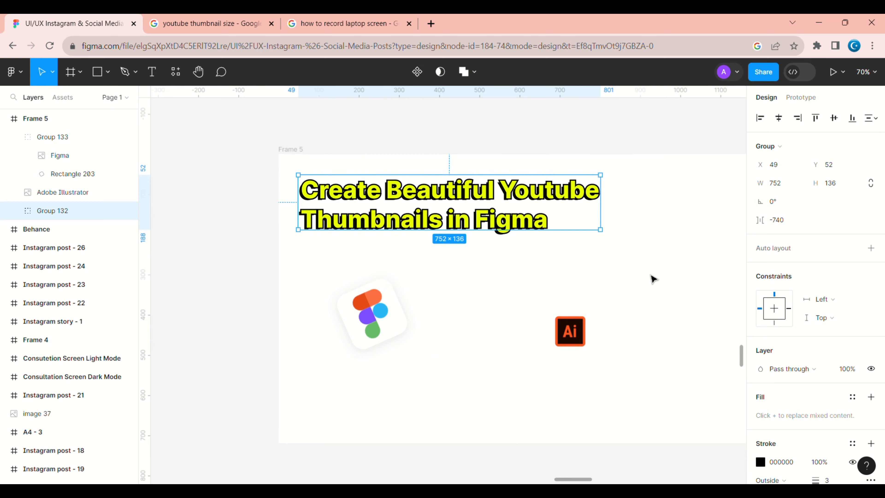
# Regroup the title layers and proportionally scale the group up to about 1111 × 201 px
pyautogui.moveTo(285, 167); pyautogui.dragTo(650, 263)
pyautogui.hotkey('ctrl', 'g')
pyautogui.hotkey('ctrl', 'z')
pyautogui.press('k')
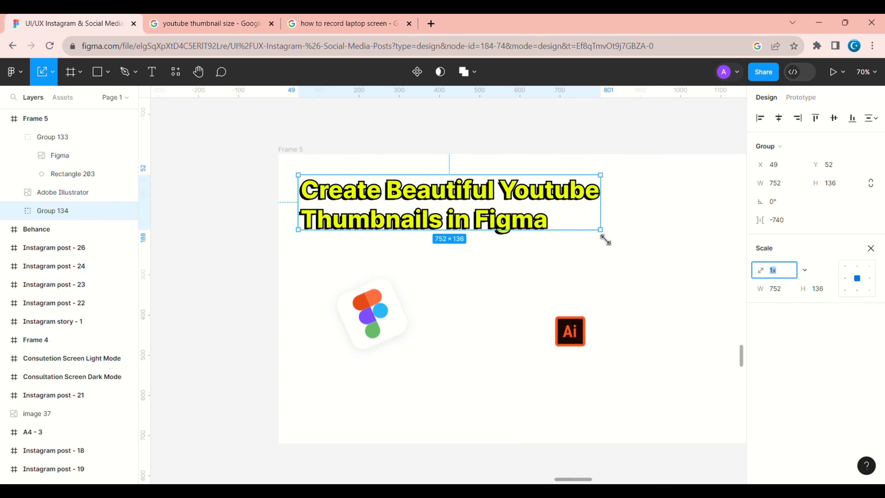
pyautogui.moveTo(607, 239); pyautogui.dragTo(641, 265)
pyautogui.scroll(-2, 474, 225)
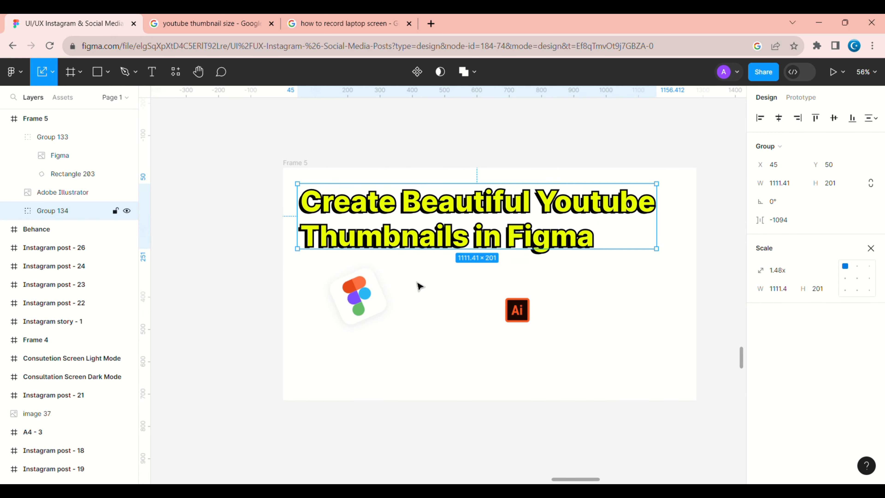
# Set the Illustrator logo's width and height to 147 px
pyautogui.click(518, 310)
pyautogui.click(871, 212)
pyautogui.click(791, 166)
pyautogui.press('BackSpace')
pyautogui.write('1')
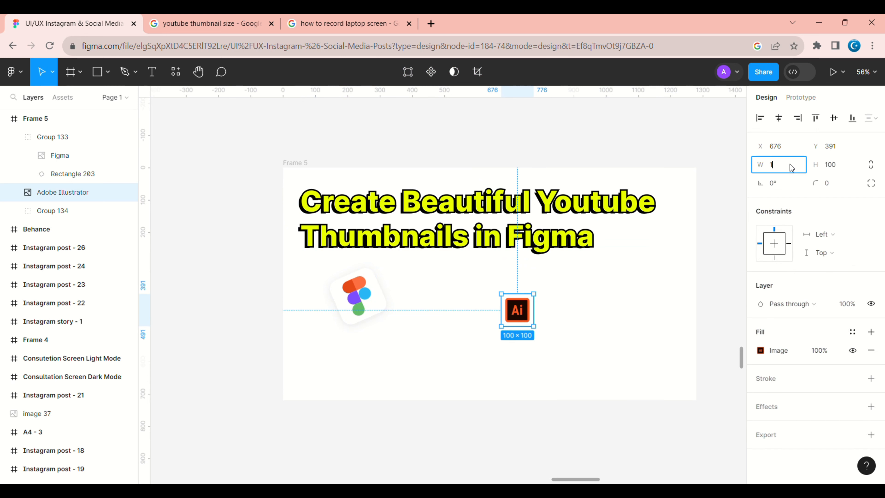
pyautogui.write('47')
pyautogui.press('Return')
pyautogui.click(835, 166)
pyautogui.write('147')
pyautogui.press('Return')
# Enlarge the Illustrator logo to about 203 × 202 px and tilt it clockwise to -27.31° in the frame's lower right area
pyautogui.moveTo(525, 318); pyautogui.dragTo(460, 356)
pyautogui.moveTo(439, 308); pyautogui.dragTo(429, 348)
pyautogui.moveTo(348, 292)
pyautogui.mouseDown()
pyautogui.moveTo(378, 305)
pyautogui.moveTo(356, 301)
pyautogui.mouseUp()
pyautogui.moveTo(431, 337); pyautogui.dragTo(555, 342)
# Scale the Figma icon group to about 286 × 286 px and place it in the frame's lower left area
pyautogui.click(368, 307)
pyautogui.press('k')
pyautogui.moveTo(398, 318); pyautogui.dragTo(458, 342)
pyautogui.moveTo(408, 323); pyautogui.dragTo(378, 341)
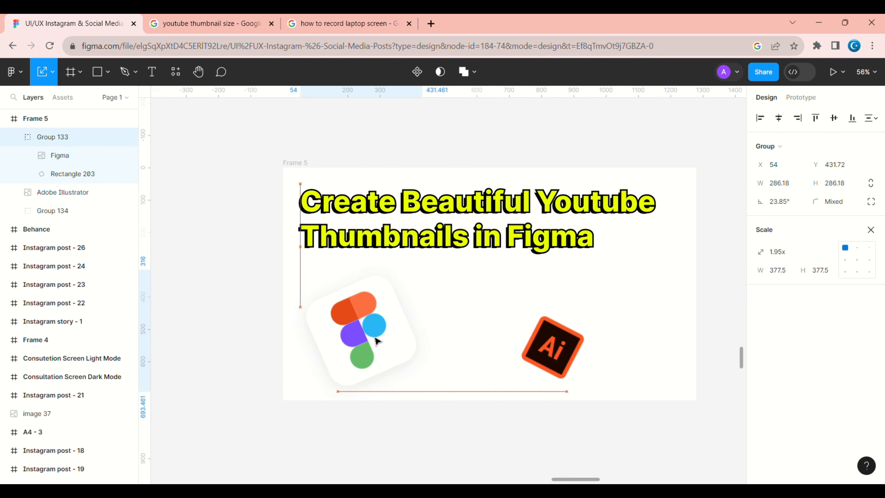
# Move the Illustrator logo beside the Figma icon and centre the title horizontally in the frame at X 84, Y 52
pyautogui.moveTo(554, 343); pyautogui.dragTo(452, 309)
pyautogui.click(479, 281)
pyautogui.moveTo(439, 232); pyautogui.dragTo(451, 233)
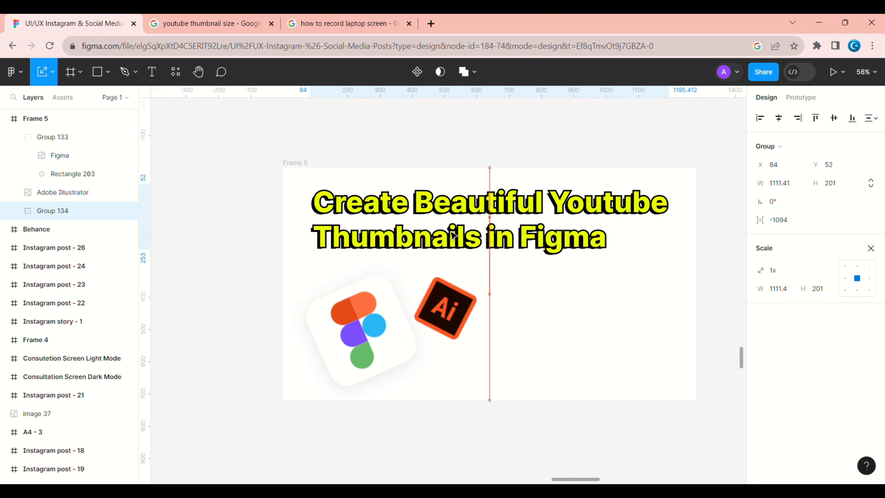
pyautogui.click(300, 170)
# Try a drop shadow on the Illustrator logo and remove it again
pyautogui.click(450, 312)
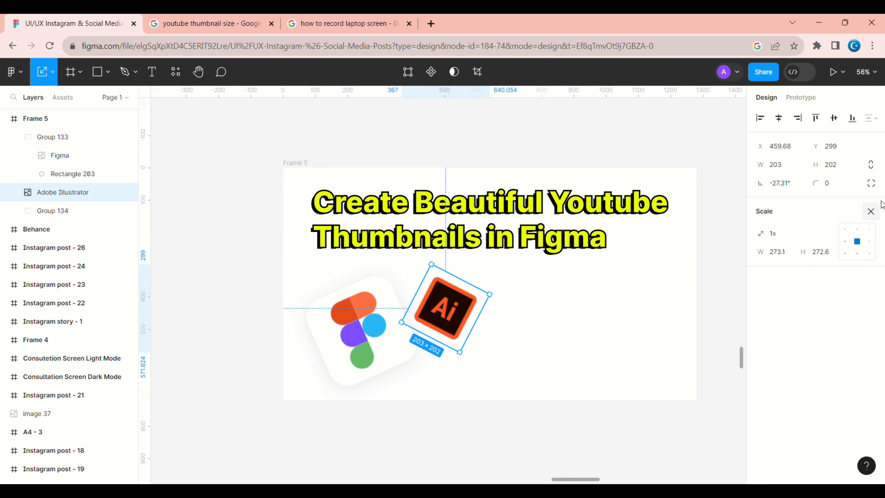
pyautogui.click(871, 248)
pyautogui.click(761, 405)
pyautogui.click(543, 352)
pyautogui.click(467, 328)
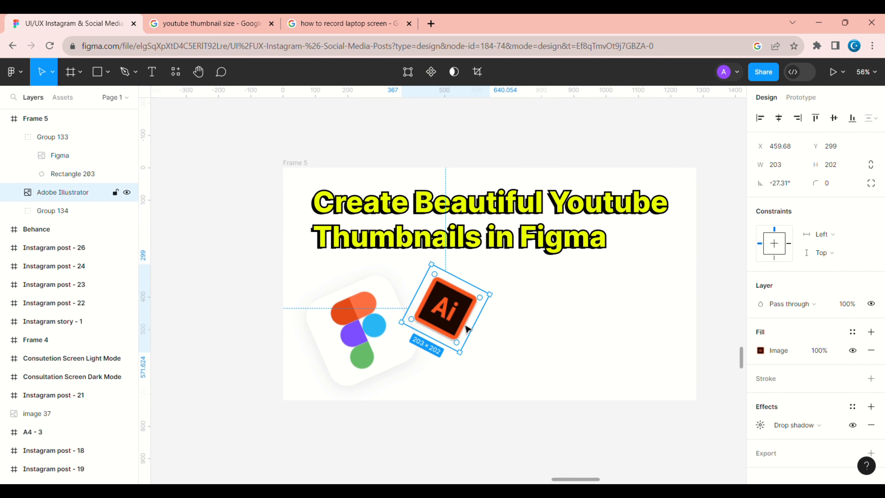
pyautogui.click(761, 425)
pyautogui.click(872, 425)
# Place the Illustrator logo close to the upper right of the Figma icon
pyautogui.moveTo(443, 305)
pyautogui.mouseDown()
pyautogui.moveTo(463, 305)
pyautogui.moveTo(448, 307)
pyautogui.mouseUp()
pyautogui.click(517, 318)
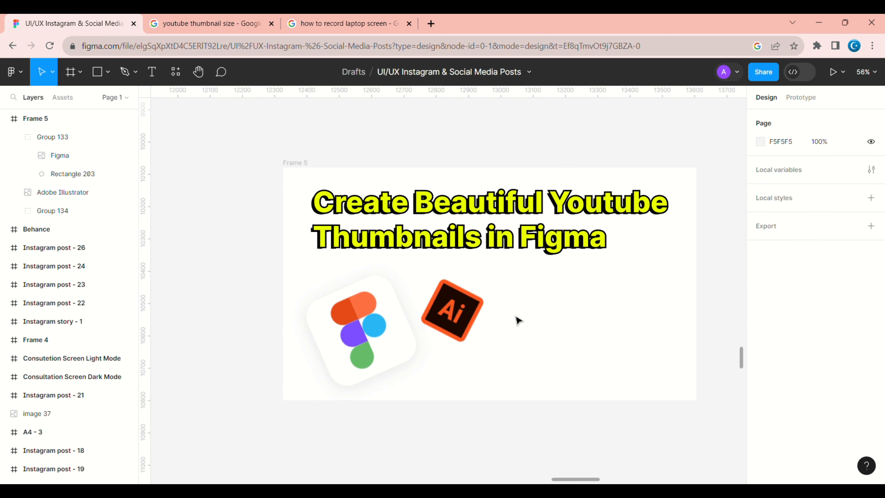
# Open the Freepik plugin and search its photos for "shocking man"
pyautogui.click(304, 163)
pyautogui.hscroll(2, 548, 324)
pyautogui.rightClick(542, 322)
pyautogui.rightClick(696, 293)
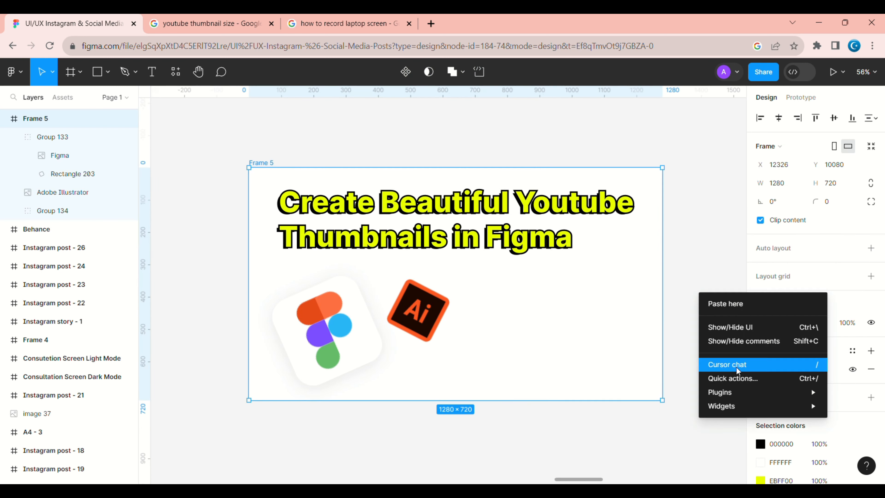
pyautogui.moveTo(732, 390)
pyautogui.click(645, 304)
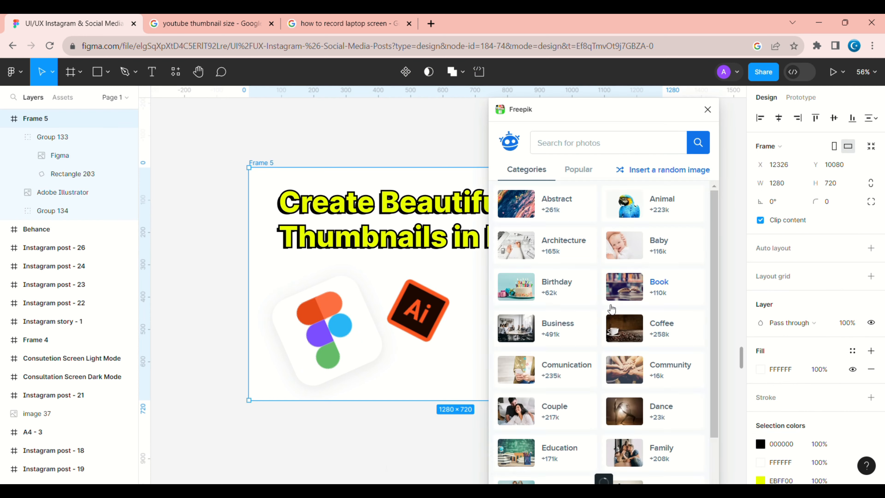
pyautogui.write('shocking man')
pyautogui.press('Return')
pyautogui.scroll(-5, 589, 349)
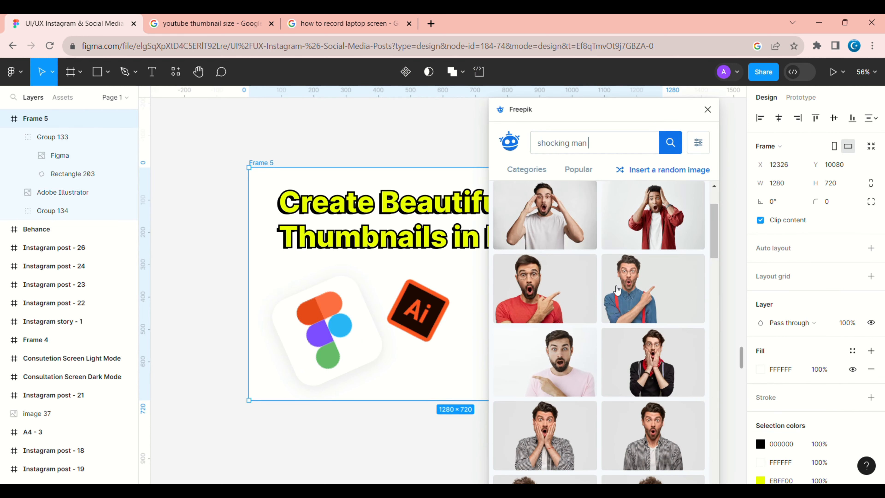
pyautogui.scroll(4, 565, 300)
pyautogui.click(541, 362)
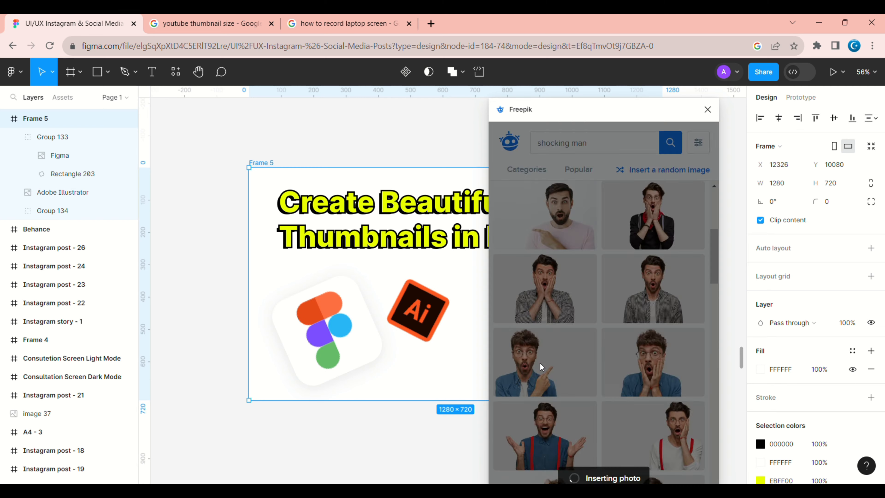
pyautogui.scroll(5, 542, 358)
pyautogui.hotkey('ctrl', 'z')
# Insert the Freepik photo of the surprised, pointing man in a red T-shirt on the canvas as a separate image
pyautogui.moveTo(572, 109); pyautogui.dragTo(726, 142)
pyautogui.hscroll(4, 567, 283)
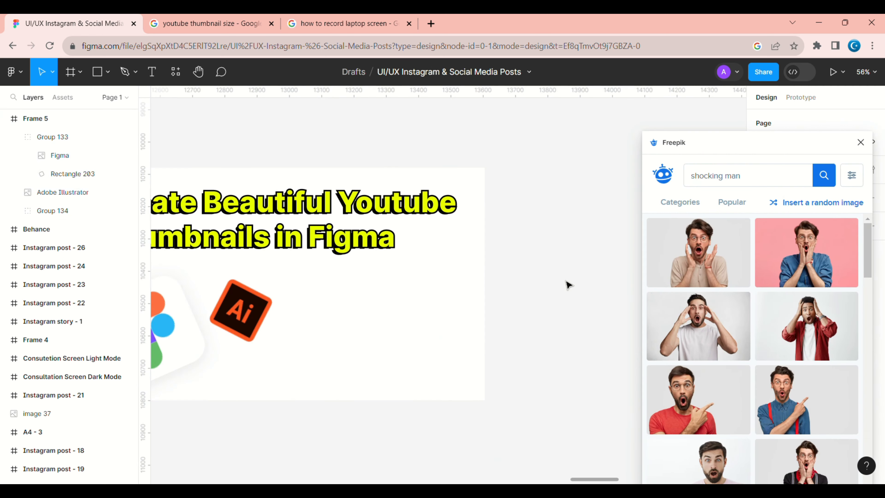
pyautogui.scroll(-1, 707, 343)
pyautogui.click(707, 343)
pyautogui.scroll(-3, 500, 245)
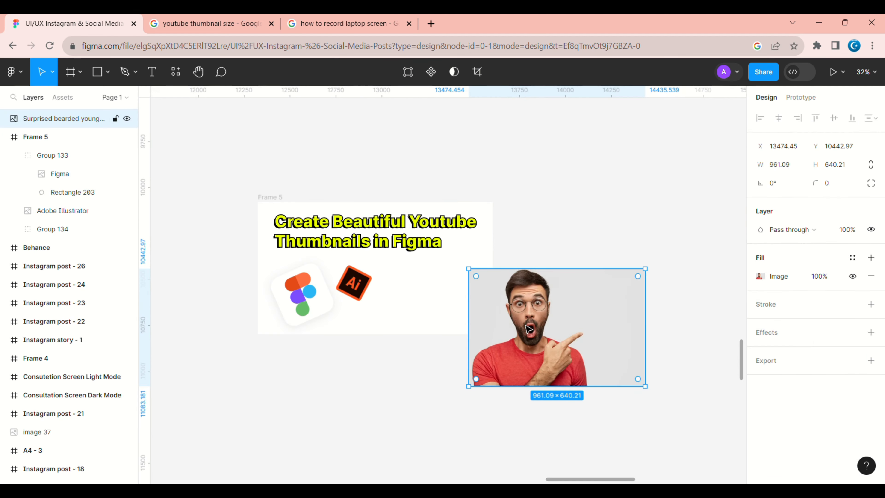
# Remove the man photo's background with Icons8 Background Remover and flip the image horizontally
pyautogui.rightClick(520, 377)
pyautogui.moveTo(701, 290)
pyautogui.click(582, 291)
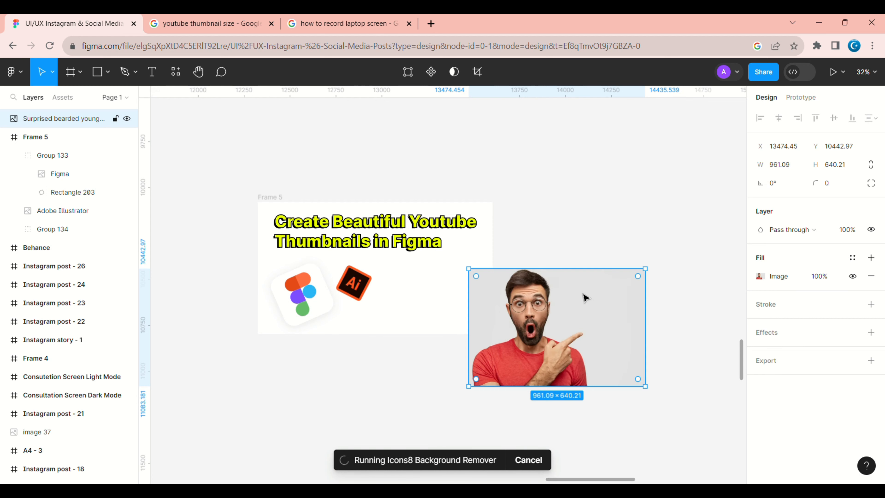
pyautogui.hotkey('shift', 'h')
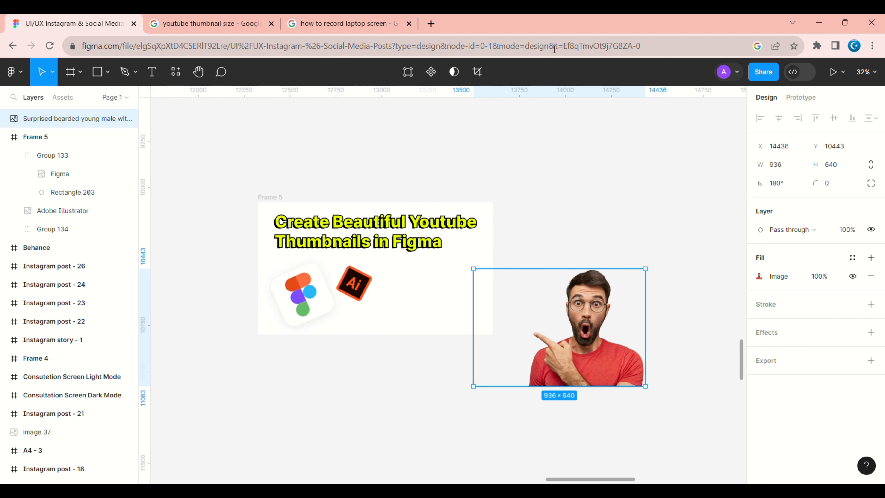
# Crop the empty area beside the man's pointing hand so the image is 647 × 640 px
pyautogui.click(478, 72)
pyautogui.hscroll(3, 488, 335)
pyautogui.moveTo(372, 333); pyautogui.dragTo(425, 344)
pyautogui.click(435, 222)
pyautogui.click(435, 221)
pyautogui.click(483, 328)
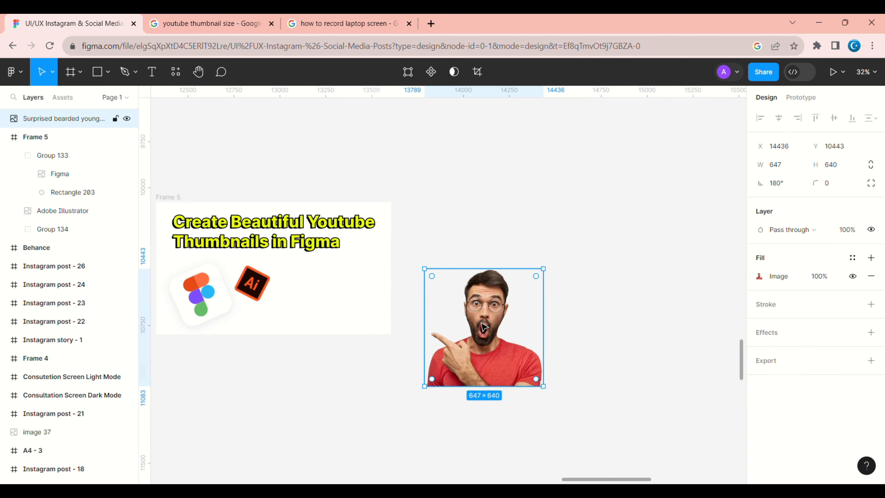
# Scale the cut-out man proportionally and fit him into the lower-right corner of the thumbnail frame, below the title
pyautogui.press('k')
pyautogui.moveTo(544, 269); pyautogui.dragTo(484, 327)
pyautogui.moveTo(465, 356); pyautogui.dragTo(352, 299)
pyautogui.scroll(3, 352, 298)
pyautogui.hscroll(-3, 352, 298)
pyautogui.moveTo(476, 281); pyautogui.dragTo(452, 255)
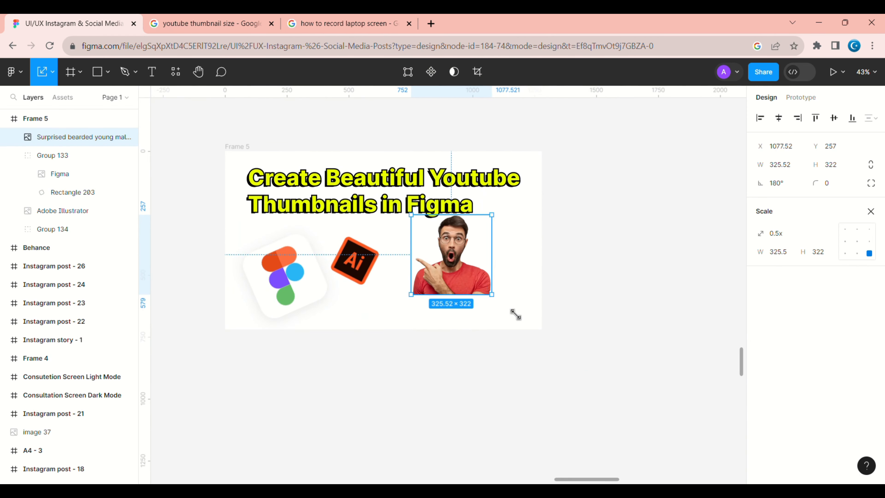
pyautogui.moveTo(516, 314); pyautogui.dragTo(555, 345)
# Scale the title group down slightly and centre it horizontally in the frame
pyautogui.click(492, 213)
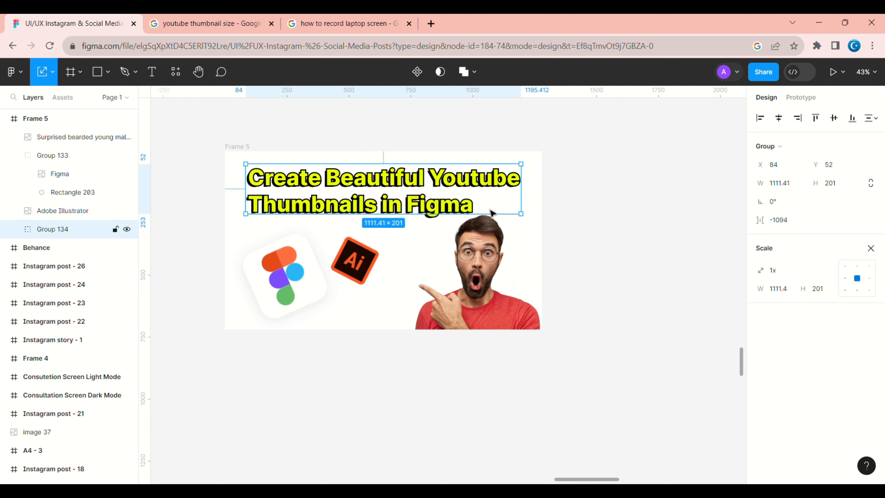
pyautogui.moveTo(491, 212); pyautogui.dragTo(431, 201)
pyautogui.click(782, 118)
pyautogui.click(424, 223)
pyautogui.click(604, 270)
pyautogui.scroll(-5, 604, 270)
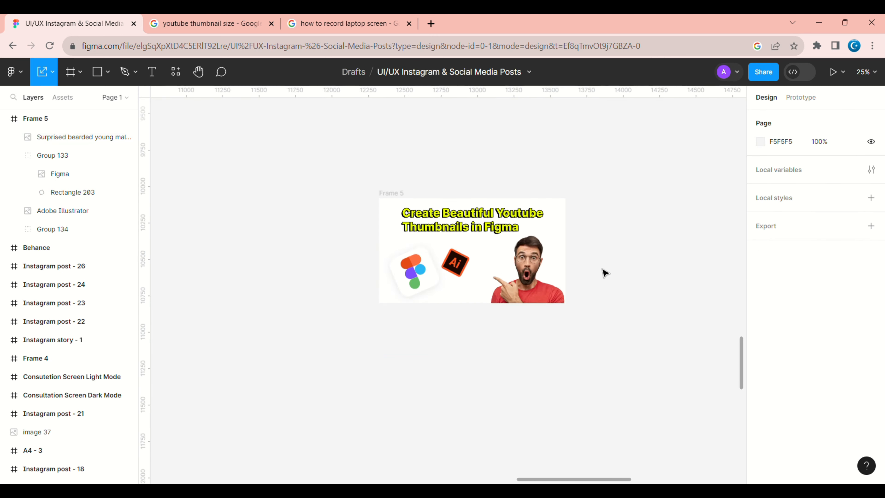
# Reopen the Freepik plugin and search its photos for "graphic background"
pyautogui.scroll(4, 604, 271)
pyautogui.click(278, 162)
pyautogui.click(658, 273)
pyautogui.rightClick(658, 276)
pyautogui.moveTo(700, 366)
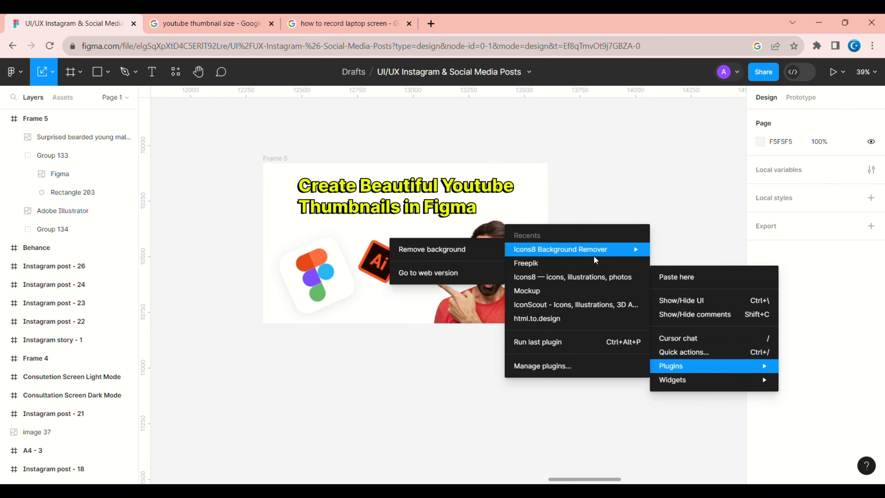
pyautogui.click(589, 267)
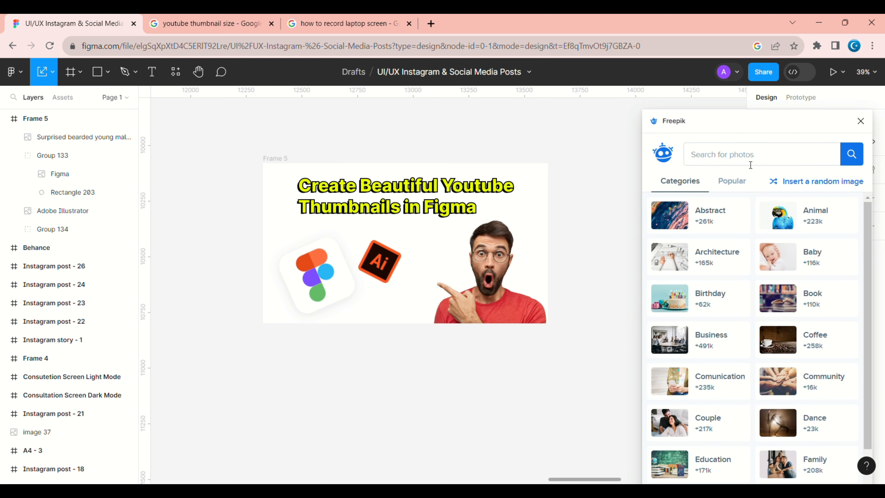
pyautogui.write('graphic background')
pyautogui.press('Return')
pyautogui.scroll(-3, 714, 318)
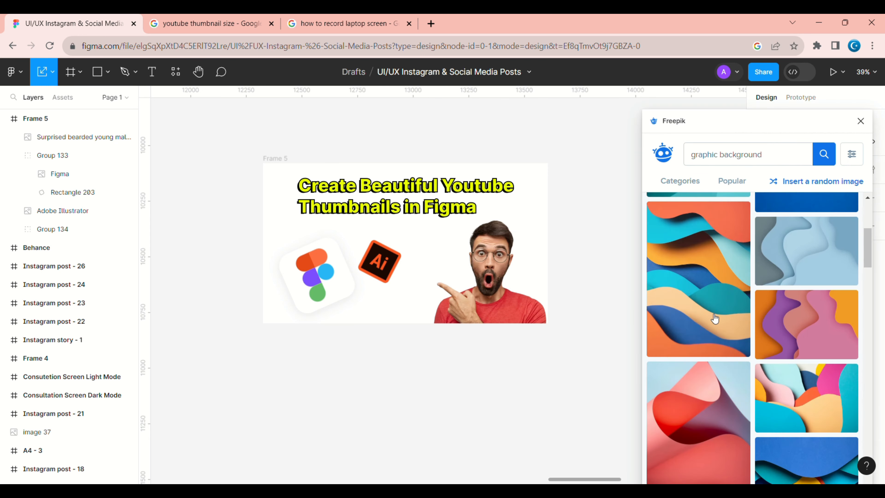
# With the thumbnail frame selected, search Freepik for "multiple graphic patterns background"
pyautogui.click(278, 161)
pyautogui.scroll(-10, 738, 345)
pyautogui.scroll(13, 738, 345)
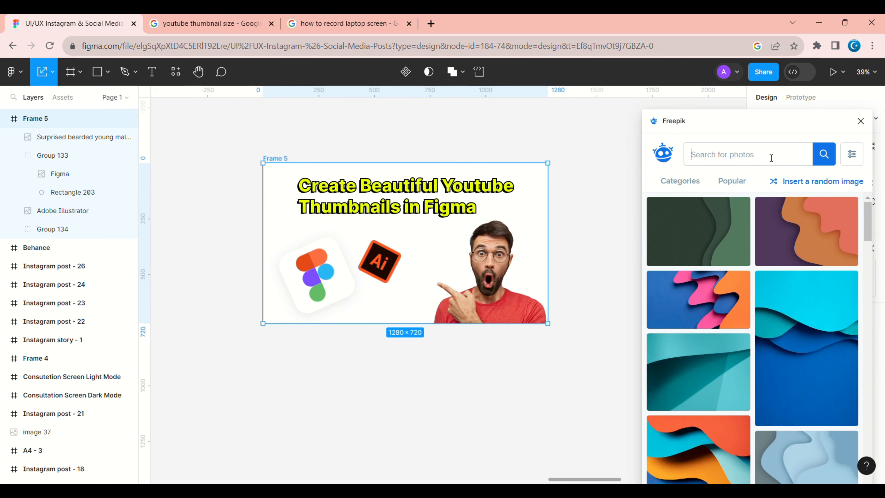
pyautogui.click(771, 158)
pyautogui.write('multiple graphic patterns')
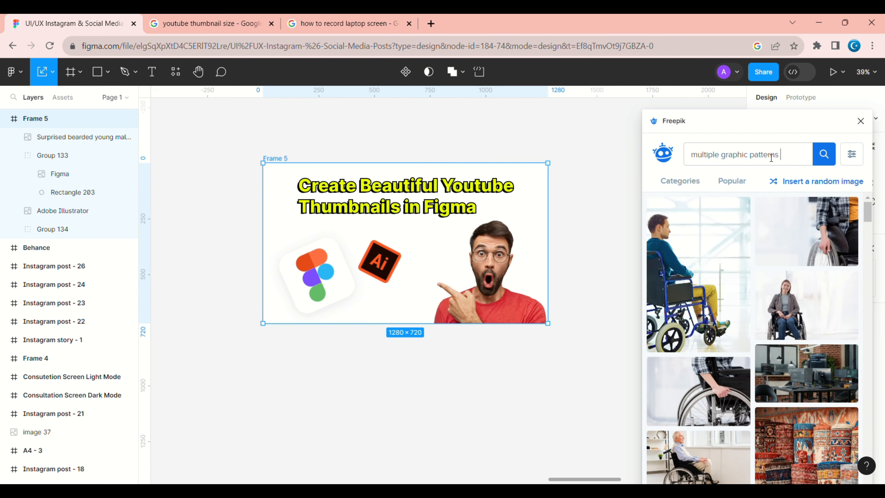
pyautogui.write(' background')
pyautogui.press('Return')
# Apply the yellow, blue and red geometric paper photo as the frame's background and close Freepik
pyautogui.scroll(-3, 750, 313)
pyautogui.click(698, 316)
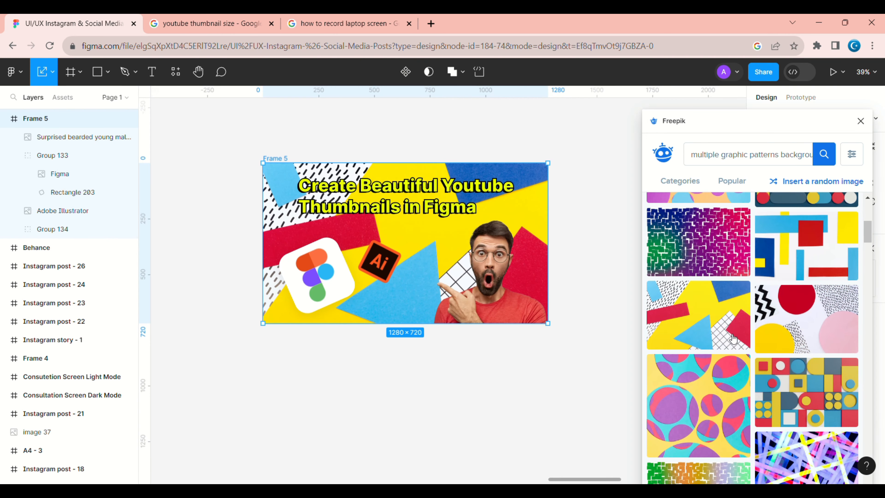
pyautogui.scroll(-3, 734, 337)
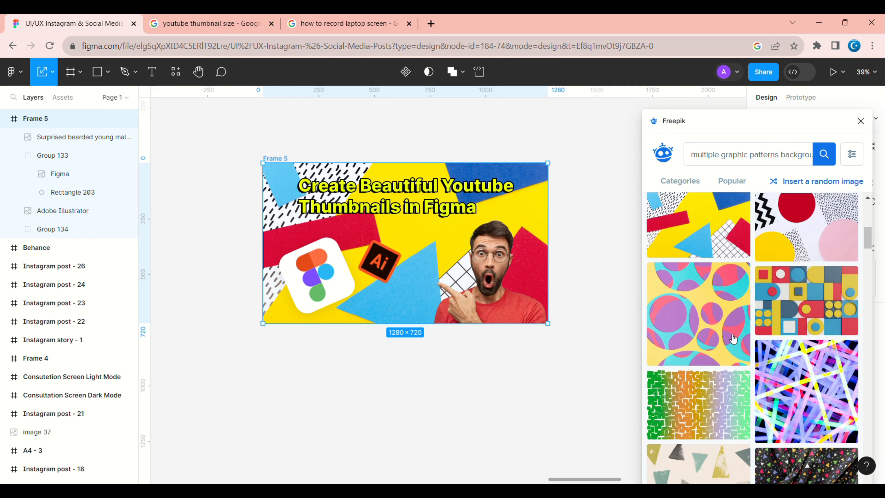
pyautogui.click(860, 121)
pyautogui.click(689, 311)
# Draw a rectangle of about 1023 × 203 px over the title
pyautogui.scroll(5, 571, 281)
pyautogui.hscroll(-6, 571, 282)
pyautogui.scroll(4, 571, 282)
pyautogui.scroll(-2, 571, 282)
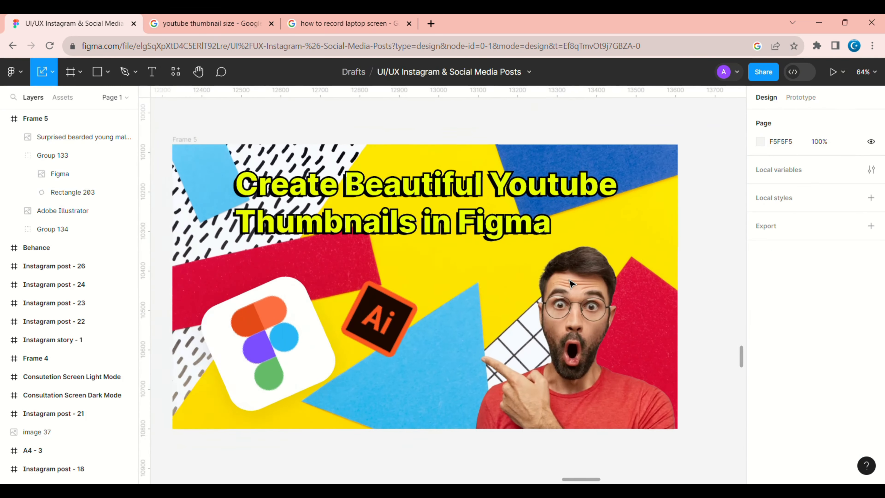
pyautogui.scroll(4, 570, 281)
pyautogui.hscroll(-2, 570, 280)
pyautogui.scroll(-2, 570, 280)
pyautogui.hscroll(1, 570, 281)
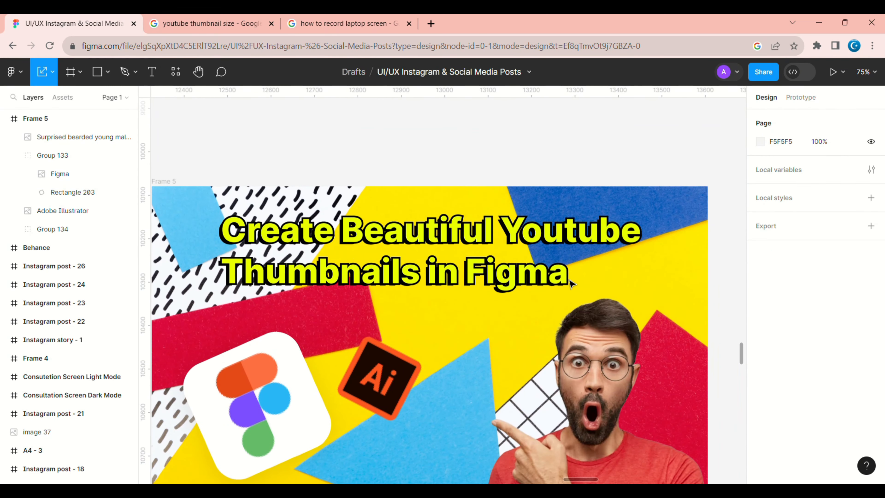
pyautogui.moveTo(203, 208); pyautogui.dragTo(647, 296)
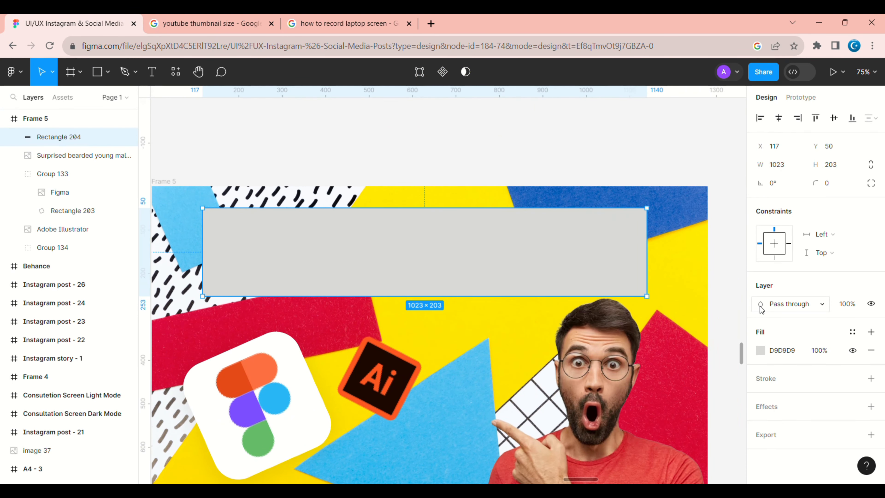
# Send the rectangle behind the title text and fill it with white, FFFFFF
pyautogui.press('[')
pyautogui.click(761, 351)
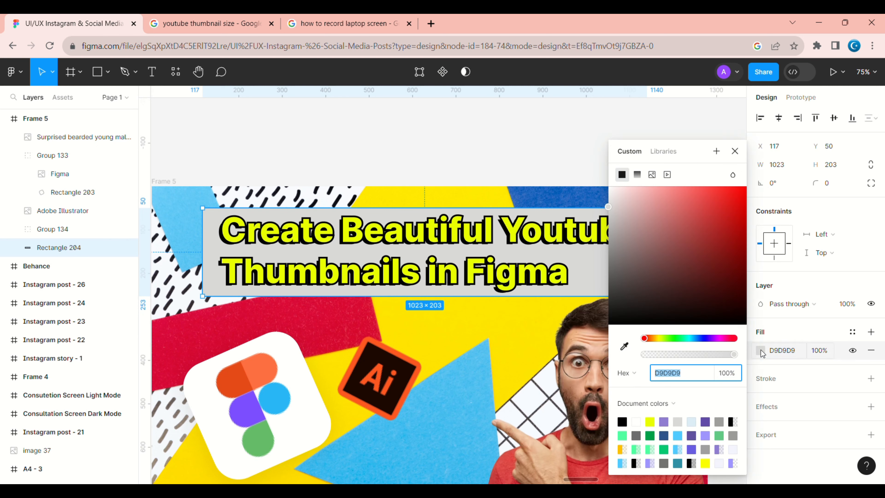
pyautogui.click(636, 422)
pyautogui.hscroll(3, 529, 348)
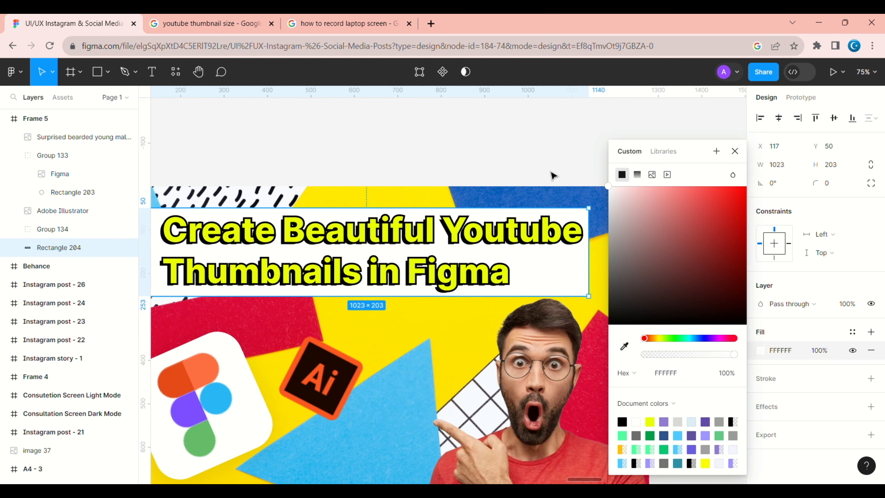
pyautogui.click(558, 167)
pyautogui.click(571, 261)
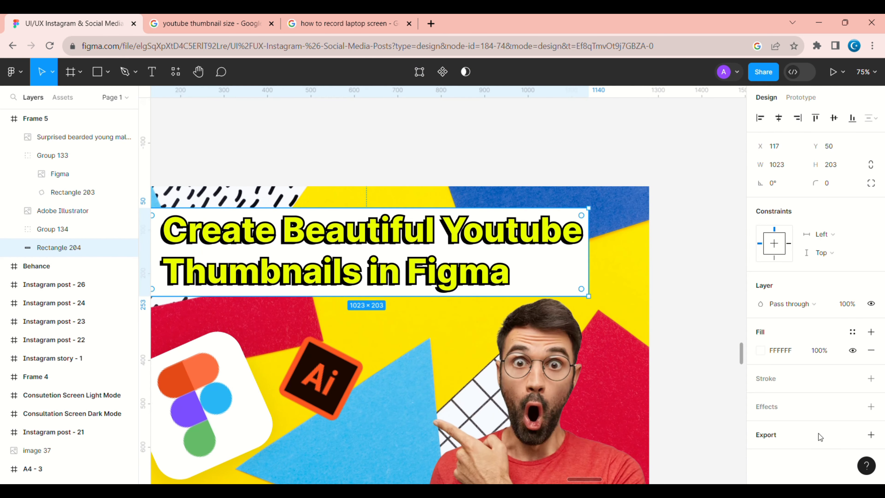
pyautogui.click(767, 408)
pyautogui.click(806, 428)
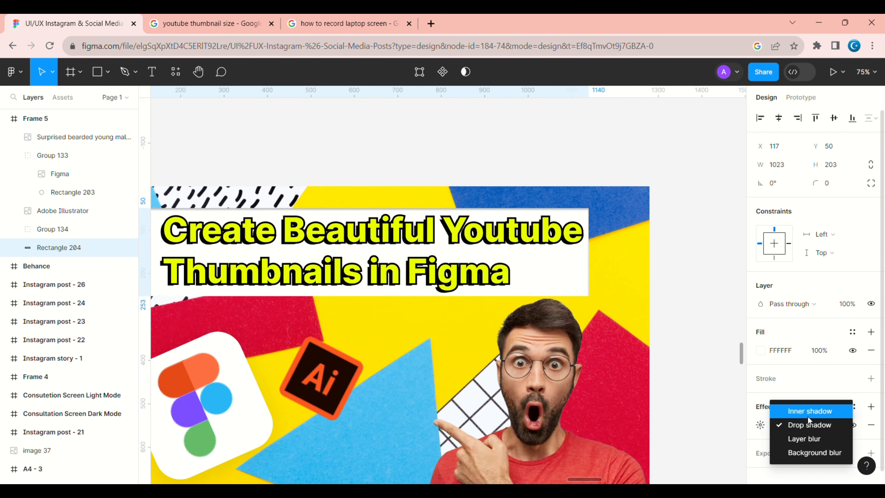
pyautogui.click(800, 454)
pyautogui.click(756, 425)
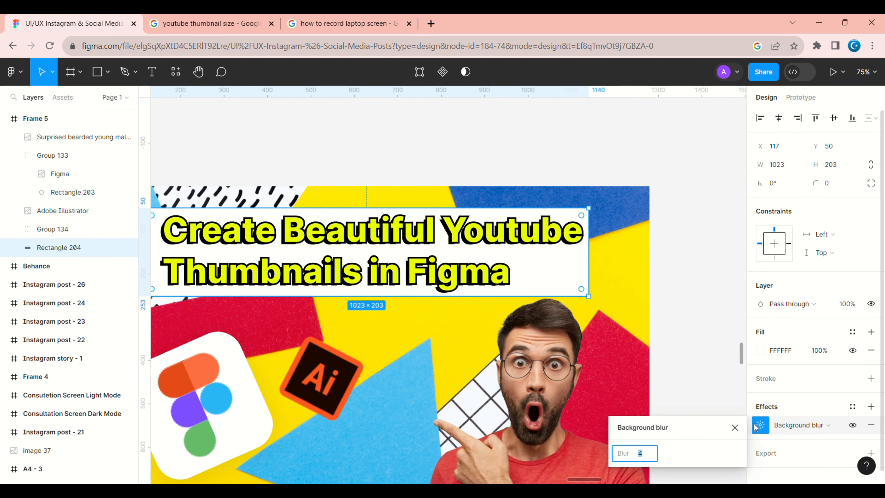
pyautogui.moveTo(629, 455)
pyautogui.mouseDown()
pyautogui.moveTo(728, 450)
pyautogui.moveTo(631, 461)
pyautogui.mouseUp()
pyautogui.click(735, 428)
pyautogui.click(872, 425)
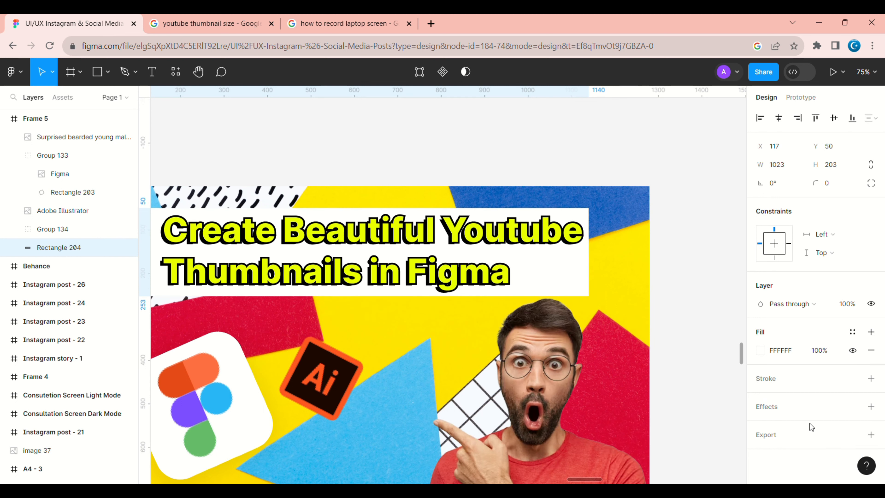
# Add an effect to the white rectangle, try layer blur, and settle on background blur
pyautogui.click(764, 406)
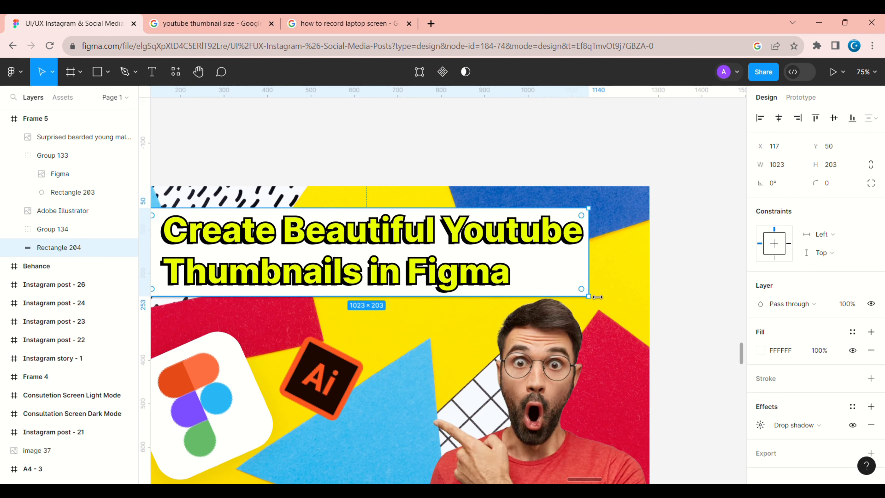
pyautogui.click(782, 427)
pyautogui.click(802, 441)
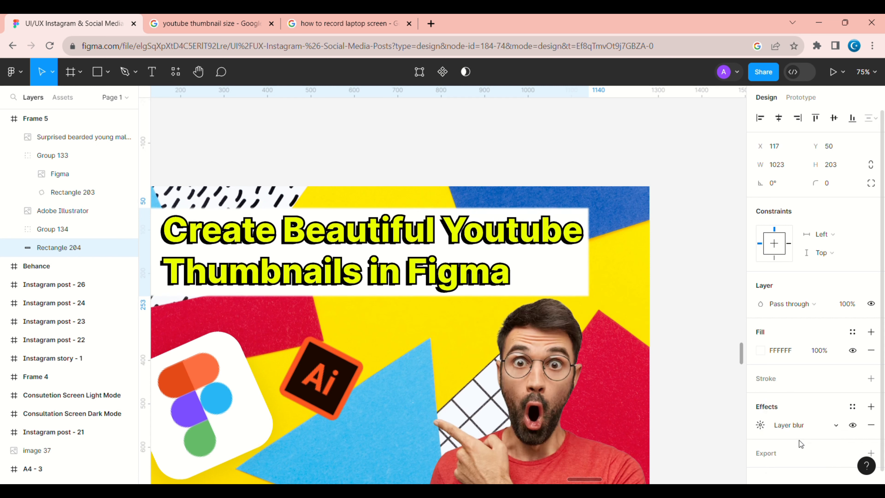
pyautogui.click(760, 426)
pyautogui.click(810, 426)
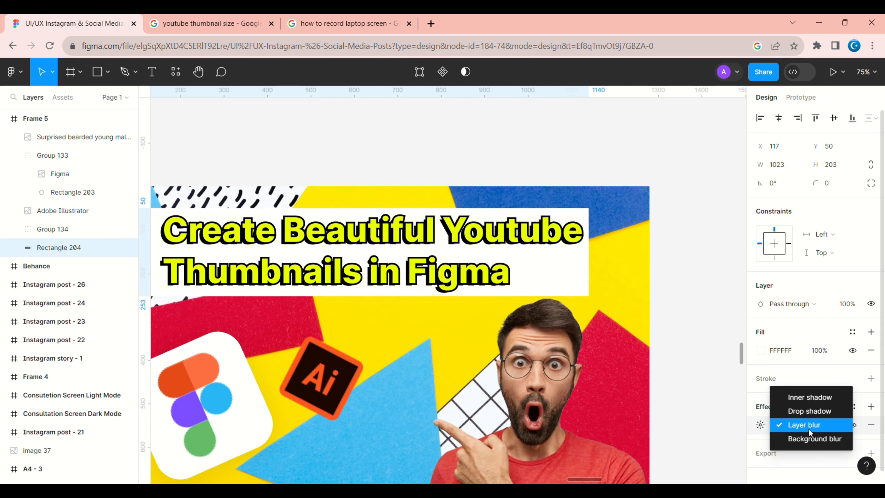
pyautogui.click(811, 430)
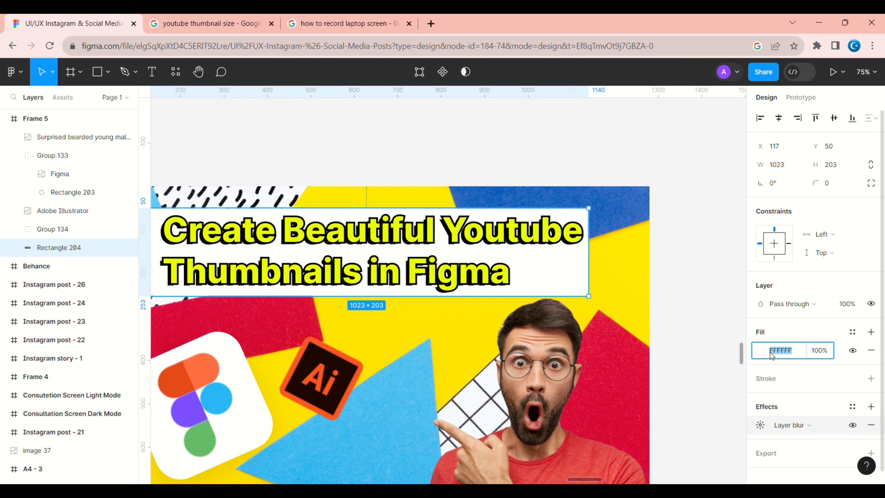
pyautogui.click(760, 427)
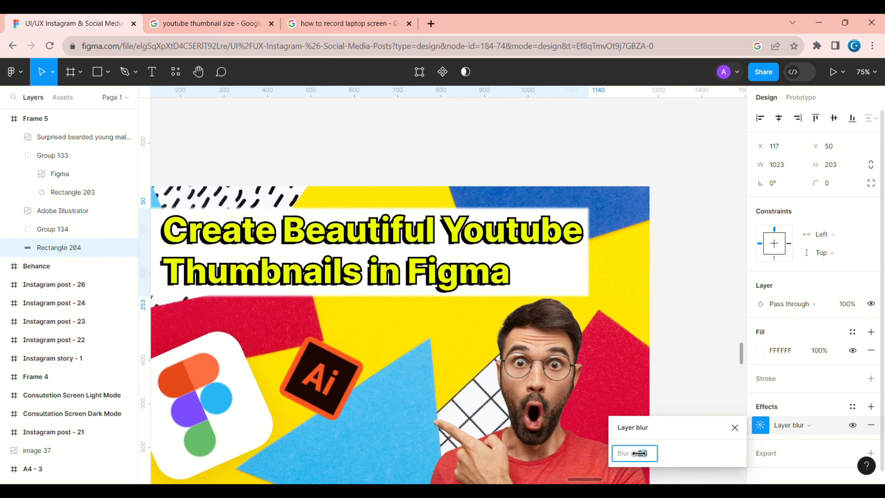
pyautogui.click(797, 440)
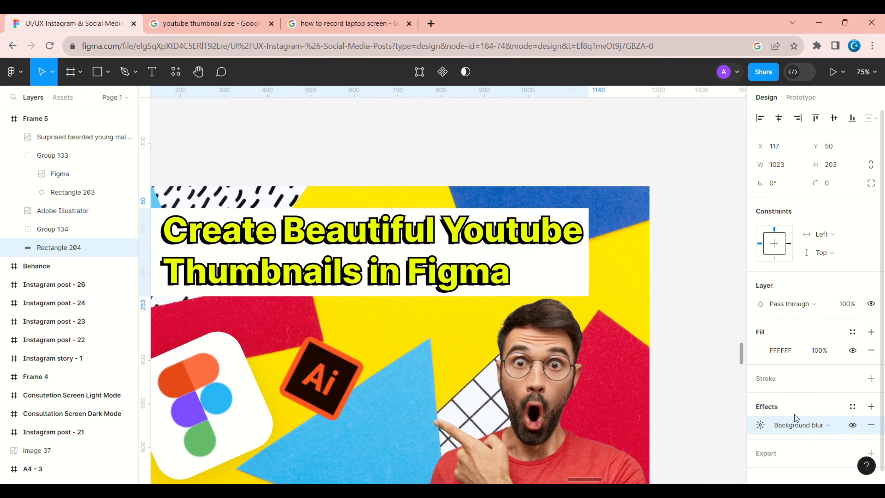
# Set the title rectangle's fill opacity to 10% and its background blur to 50
pyautogui.click(821, 350)
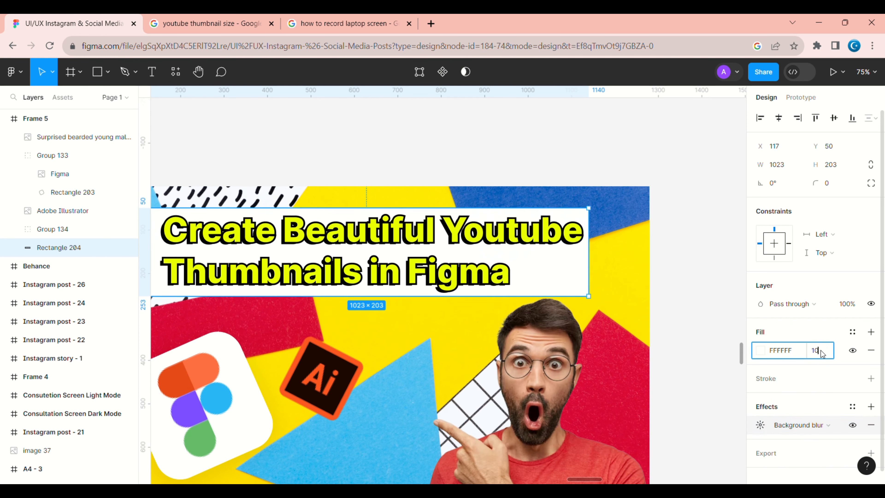
pyautogui.press('Return')
pyautogui.click(760, 425)
pyautogui.moveTo(624, 454); pyautogui.dragTo(269, 442)
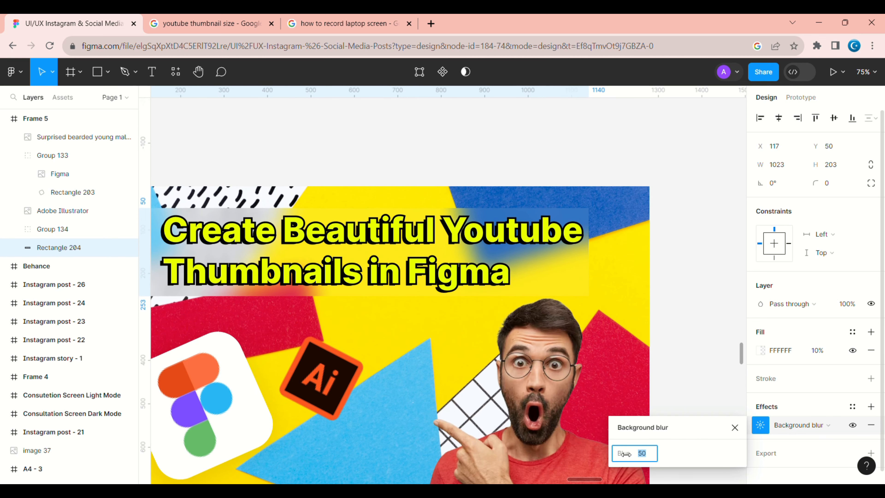
pyautogui.click(736, 428)
pyautogui.scroll(-3, 533, 333)
pyautogui.scroll(2, 561, 337)
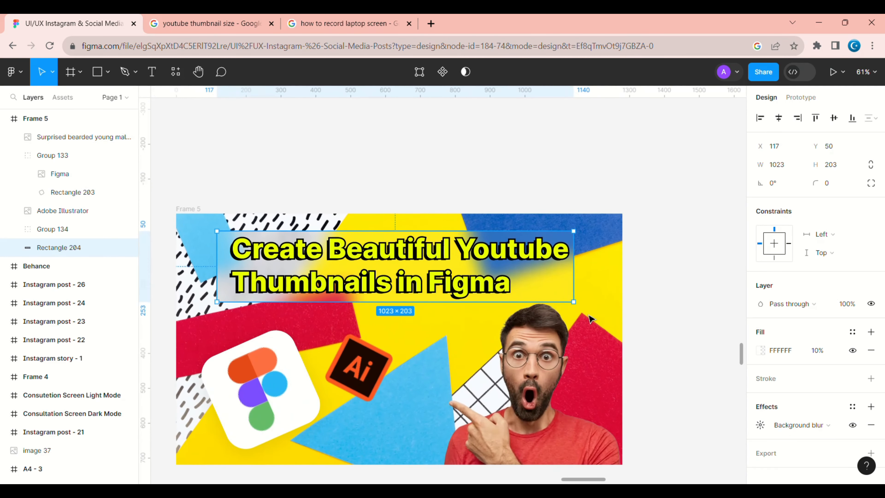
pyautogui.click(666, 334)
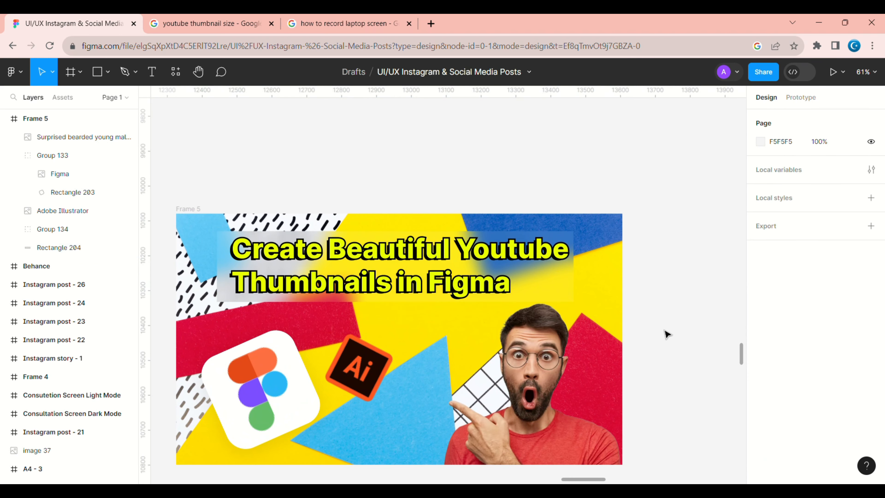
# Resize the frosted rectangle to about 1023 × 213 px and shift it to about X 124, Y 40 around the title
pyautogui.scroll(2, 456, 341)
pyautogui.click(402, 299)
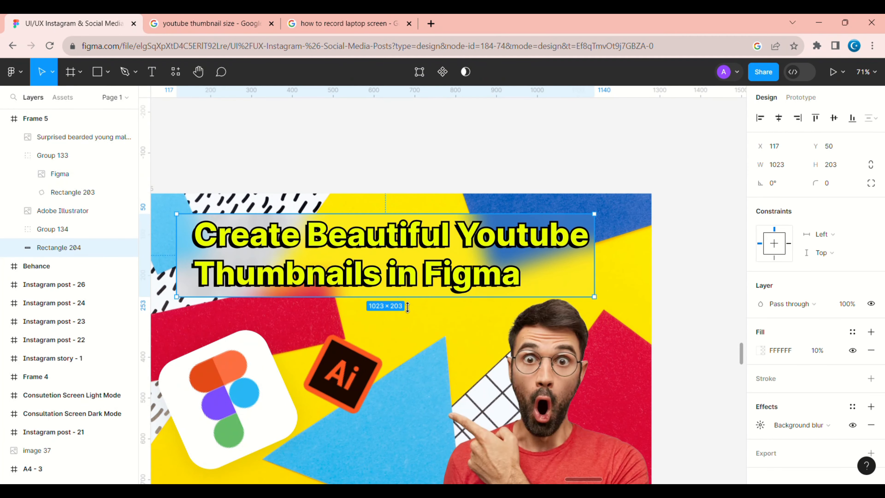
pyautogui.moveTo(407, 307); pyautogui.dragTo(437, 292)
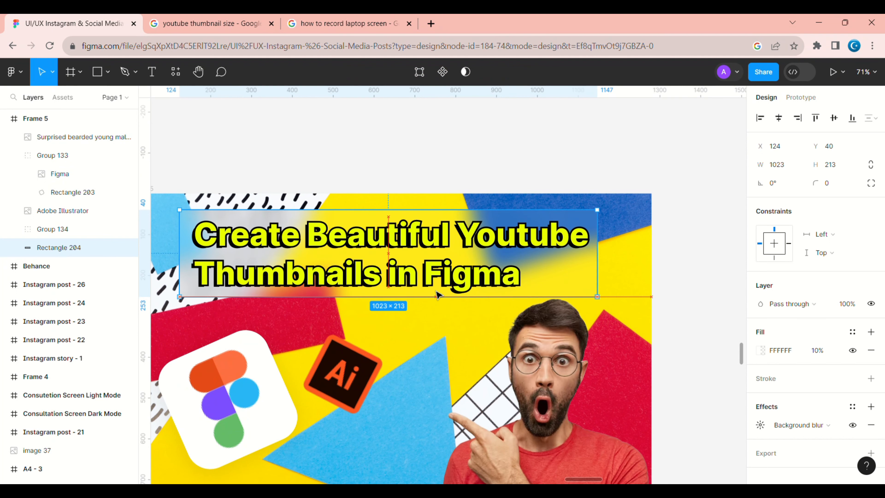
# Add an inside stroke to the frosted rectangle, coloured white FFFFFF and 2 px thick
pyautogui.click(761, 352)
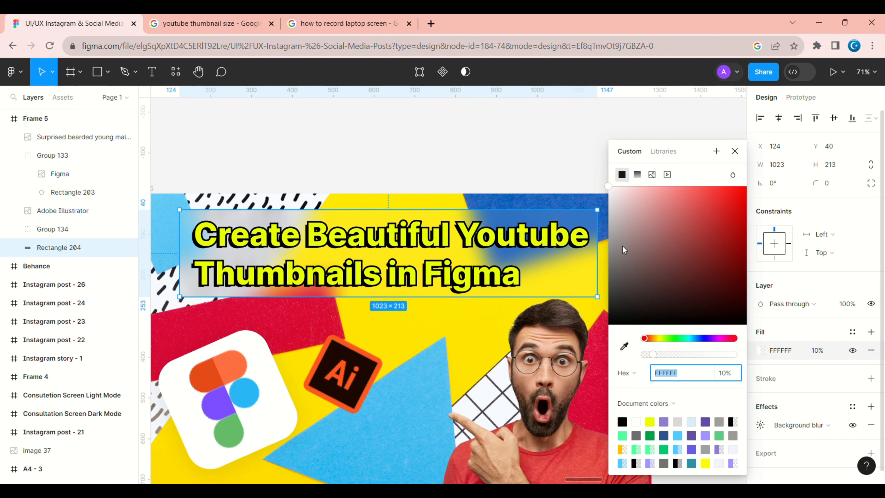
pyautogui.click(769, 387)
pyautogui.click(769, 382)
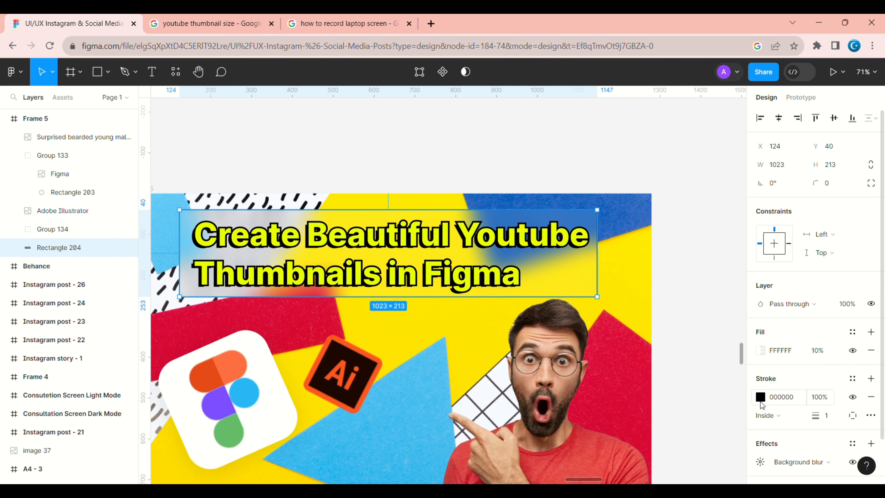
pyautogui.click(762, 397)
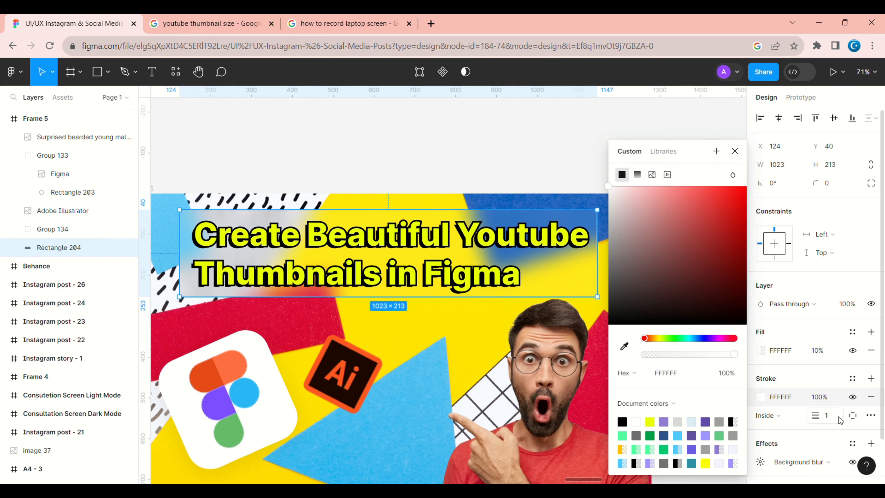
pyautogui.press('Return')
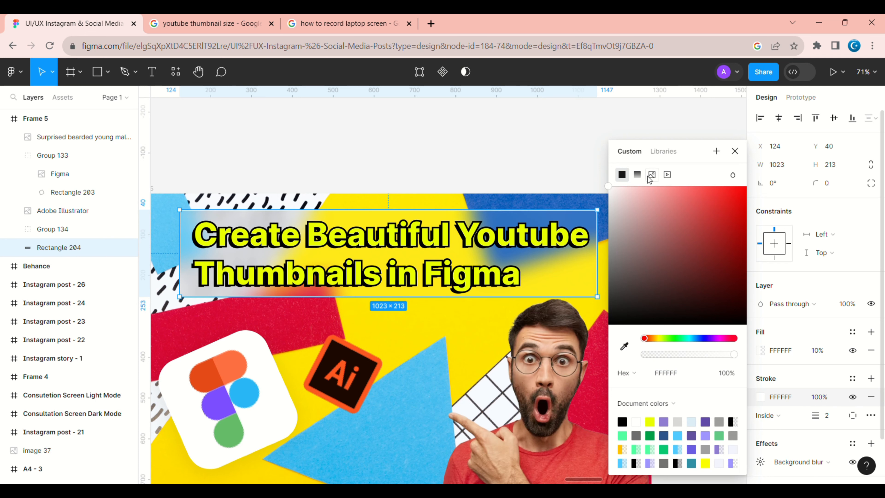
# Turn the rectangle's stroke into a white linear gradient running diagonally from its upper left towards its lower right corner
pyautogui.click(639, 175)
pyautogui.moveTo(400, 307); pyautogui.dragTo(608, 307)
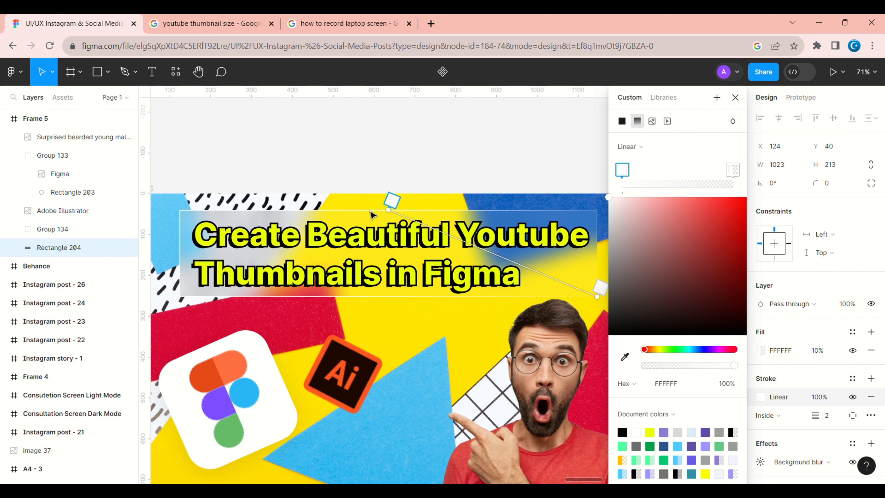
pyautogui.moveTo(398, 216); pyautogui.dragTo(317, 221)
pyautogui.click(735, 97)
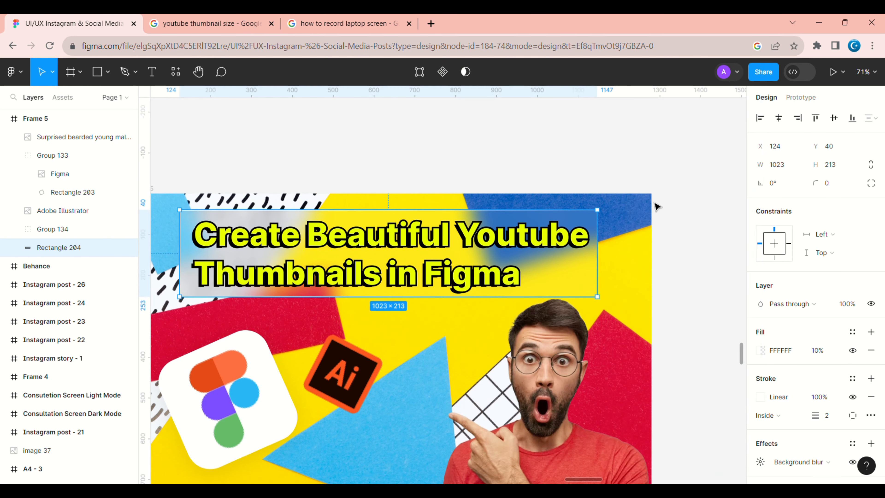
pyautogui.click(682, 214)
pyautogui.scroll(-3, 682, 213)
pyautogui.hscroll(5, 682, 213)
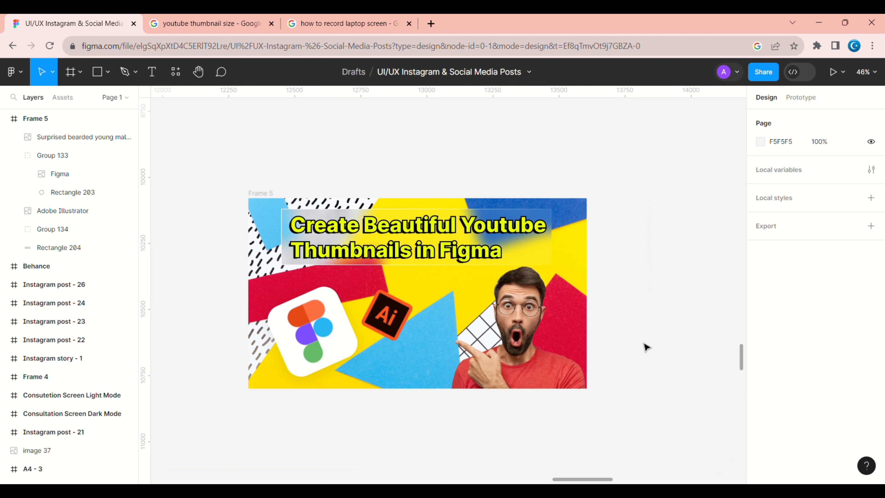
# Draw a horizontal line about 731 px long across the lower part of the thumbnail with a stroke thickness of 10
pyautogui.press('r')
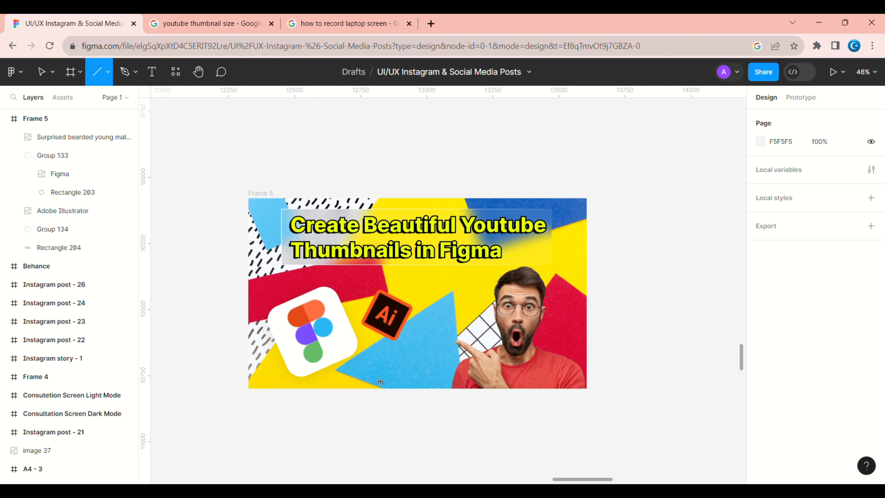
pyautogui.moveTo(380, 381); pyautogui.dragTo(574, 381)
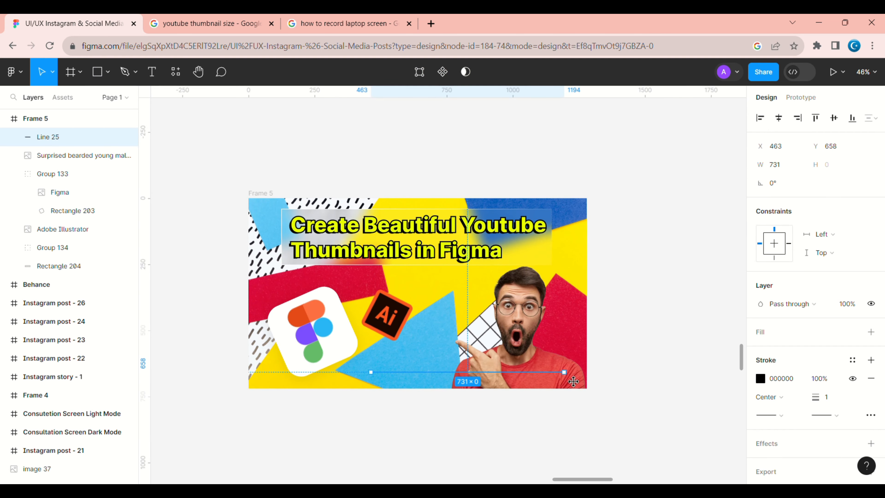
pyautogui.moveTo(816, 398); pyautogui.dragTo(829, 400)
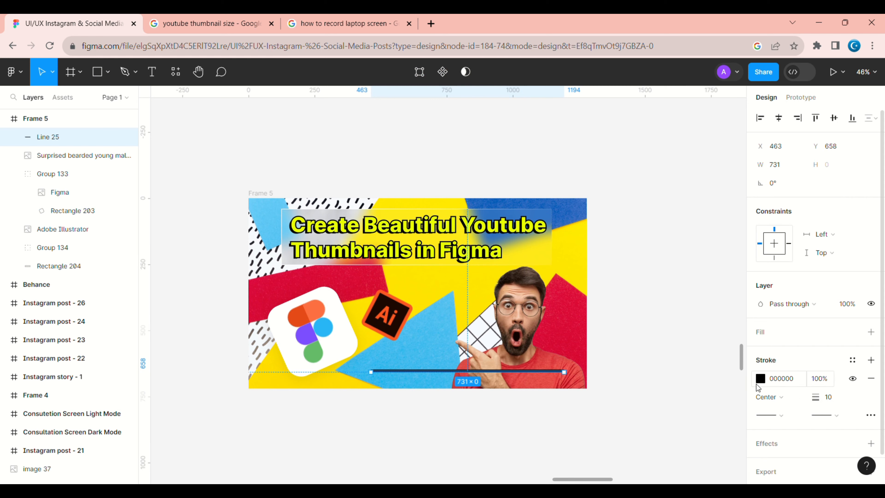
# Colour the horizontal line white, FFFFFF, and move it right to about X 499
pyautogui.click(761, 378)
pyautogui.click(636, 423)
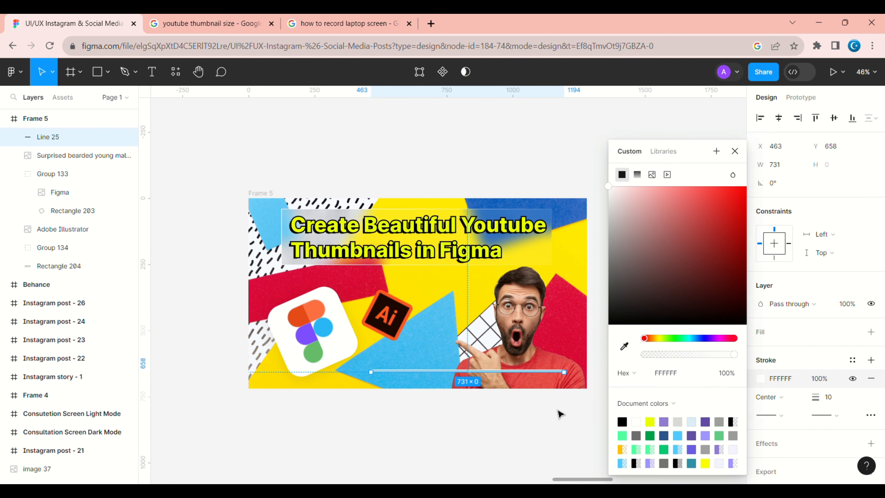
pyautogui.click(600, 394)
pyautogui.scroll(3, 599, 391)
pyautogui.moveTo(526, 369); pyautogui.dragTo(539, 369)
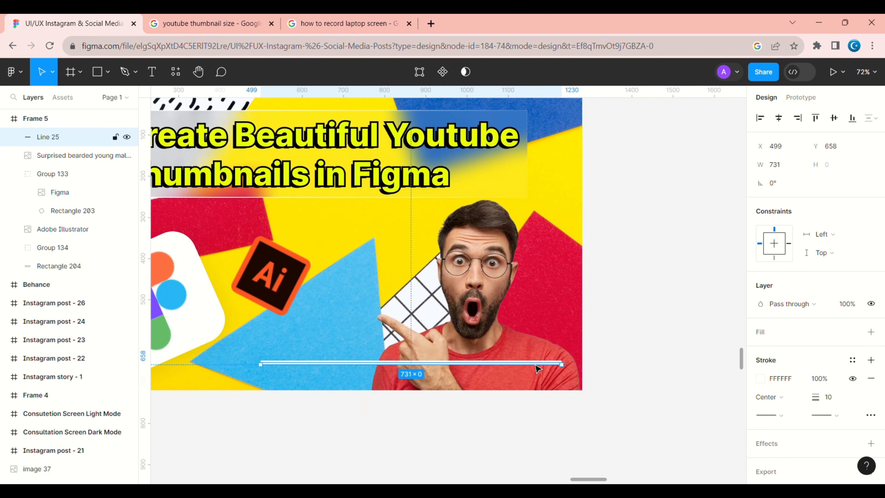
# Duplicate the white line and turn the copy into a vertical line about 569 px long, rotated to -90°
pyautogui.hotkey('ctrl', 'd')
pyautogui.press('k')
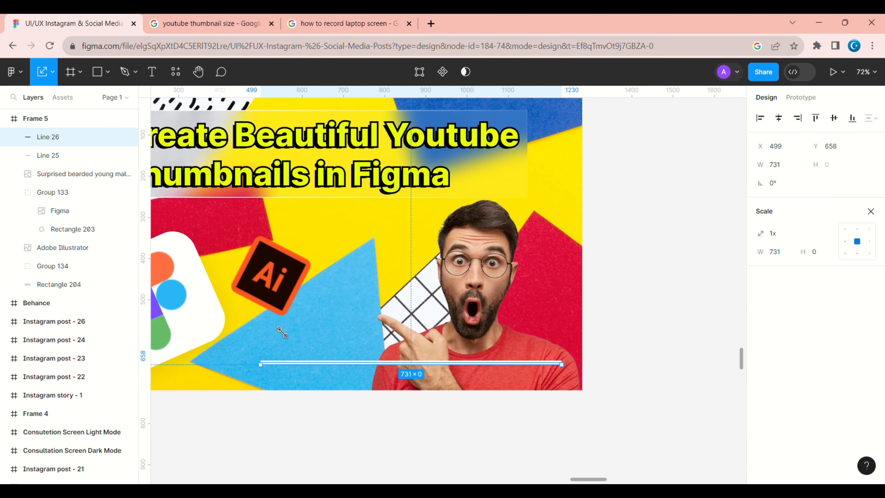
pyautogui.moveTo(261, 365); pyautogui.dragTo(444, 248)
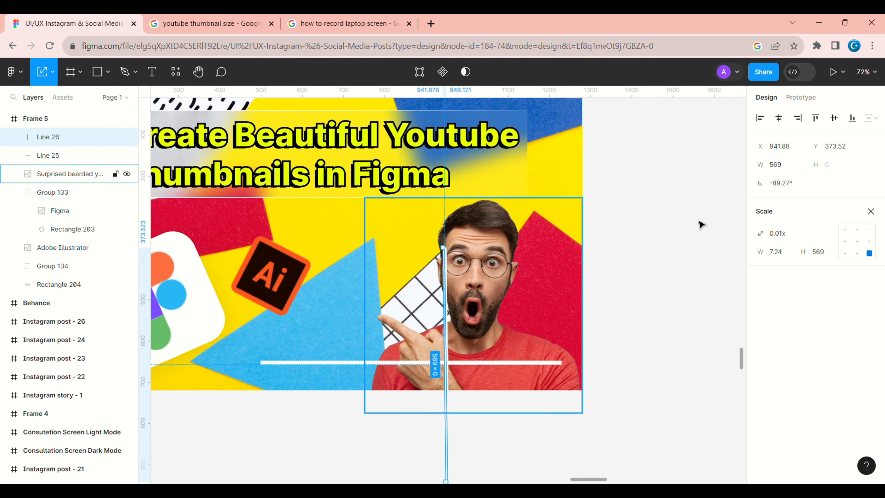
pyautogui.write('-90')
pyautogui.press('Return')
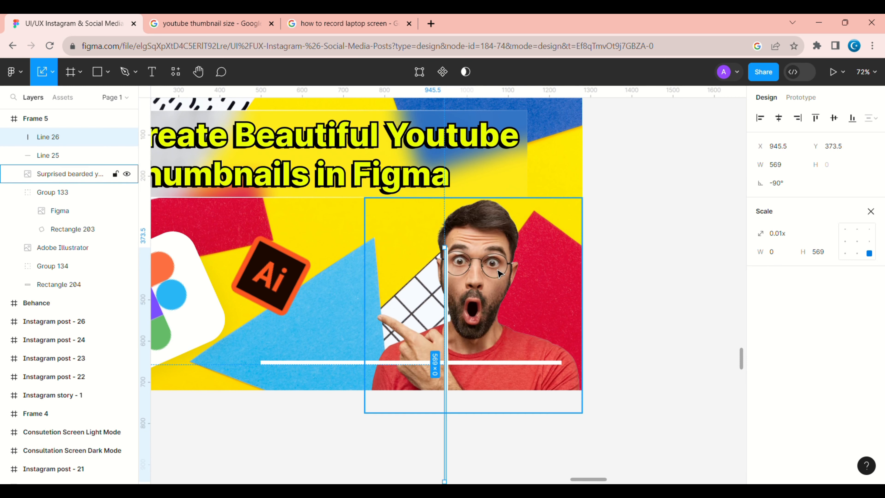
# Move the vertical line to the right of the man, at about X 1182, Y 128, crossing the horizontal line
pyautogui.moveTo(451, 302); pyautogui.dragTo(550, 202)
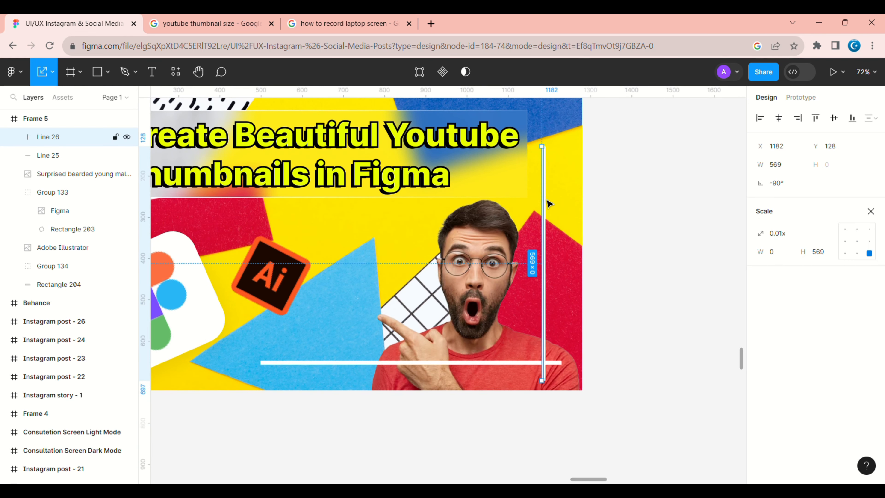
pyautogui.click(611, 247)
pyautogui.keyDown('ctrl'); pyautogui.scroll(-3, 610, 247); pyautogui.keyUp('ctrl')
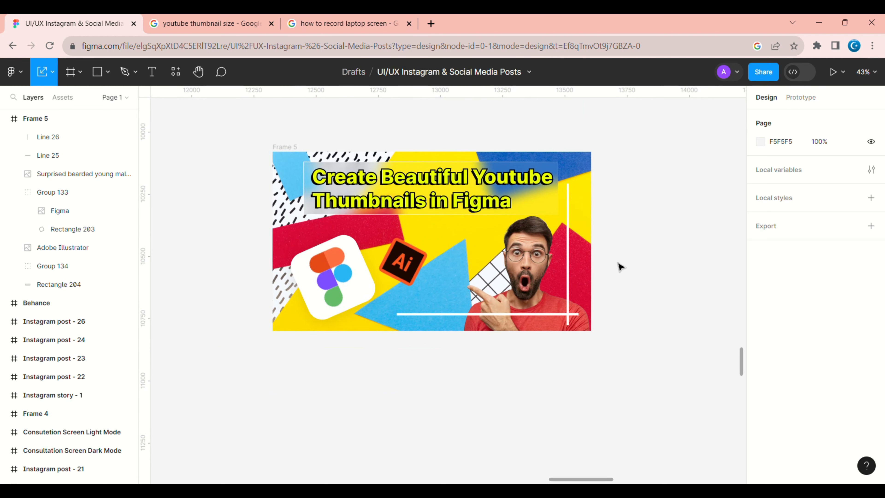
# Move the vertical line to X 1222, Y 89 so its lower end forms a corner with the horizontal line
pyautogui.keyDown('ctrl'); pyautogui.scroll(5, 619, 266); pyautogui.keyUp('ctrl')
pyautogui.click(536, 323)
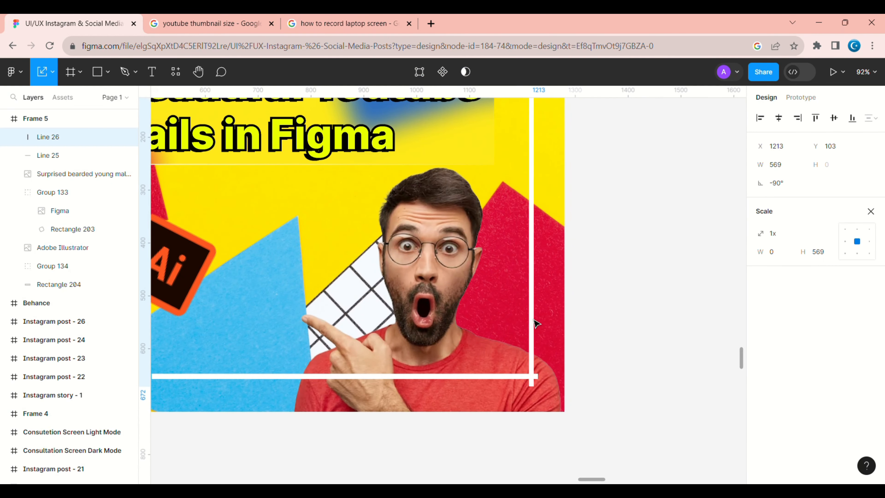
pyautogui.moveTo(537, 323); pyautogui.dragTo(539, 319)
pyautogui.click(589, 358)
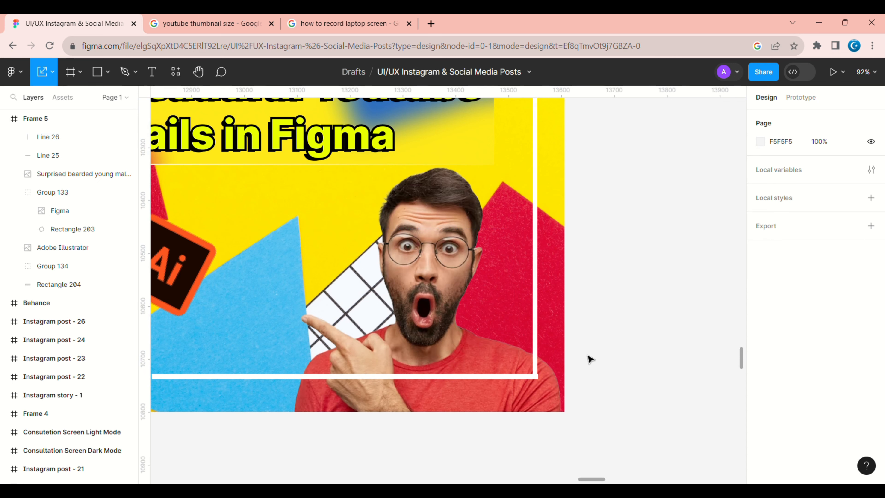
pyautogui.keyDown('ctrl'); pyautogui.scroll(5, 558, 372); pyautogui.keyUp('ctrl')
pyautogui.click(511, 349)
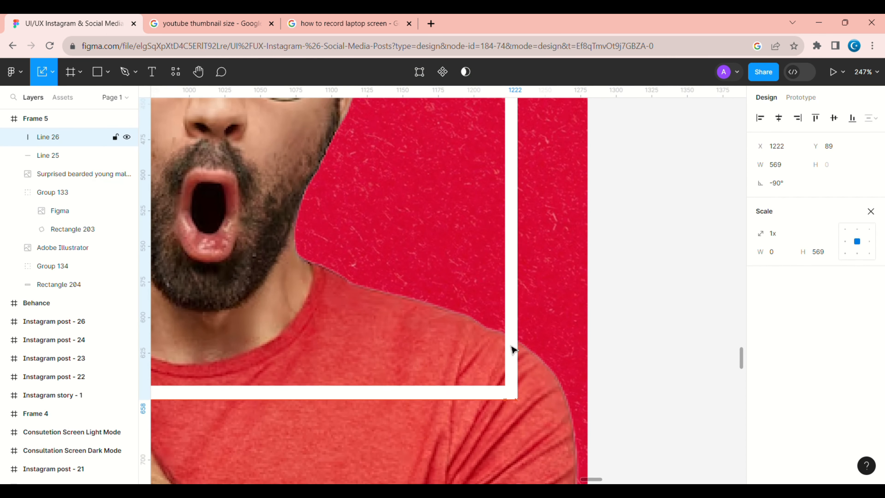
pyautogui.click(614, 353)
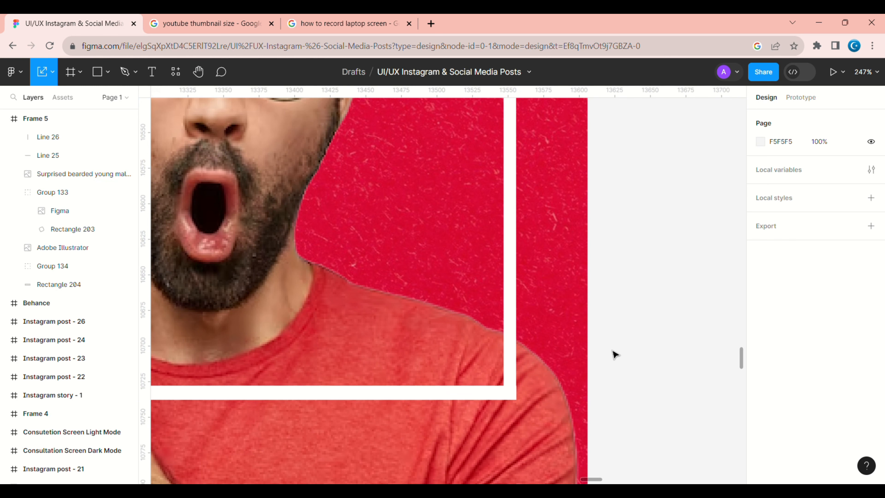
pyautogui.keyDown('ctrl'); pyautogui.scroll(4, 614, 354); pyautogui.keyUp('ctrl')
pyautogui.click(452, 302)
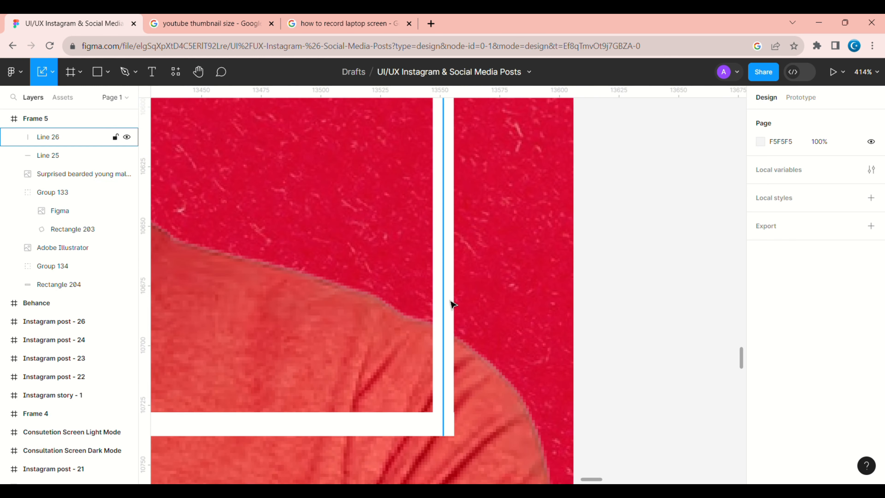
pyautogui.click(623, 321)
pyautogui.keyDown('ctrl'); pyautogui.scroll(-10, 623, 320); pyautogui.keyUp('ctrl')
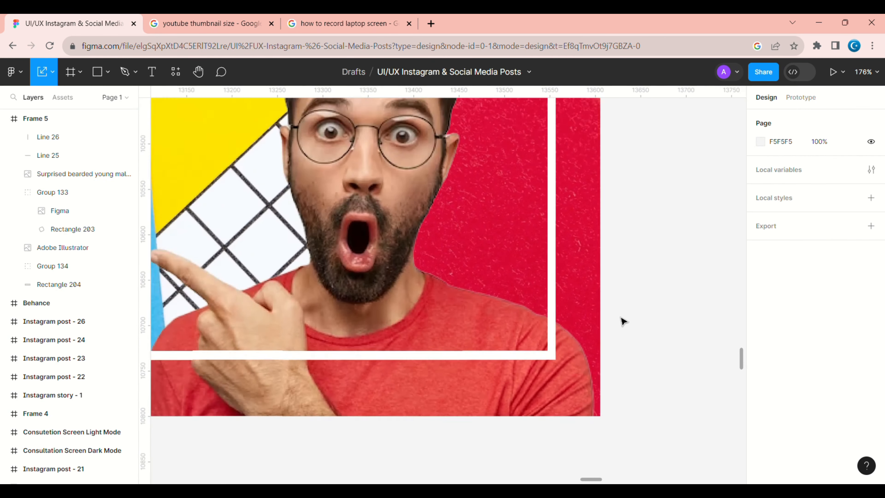
# Draw a 40 × 40 circle on the upper end of the vertical line and fill it white, FFFFFF
pyautogui.press('o')
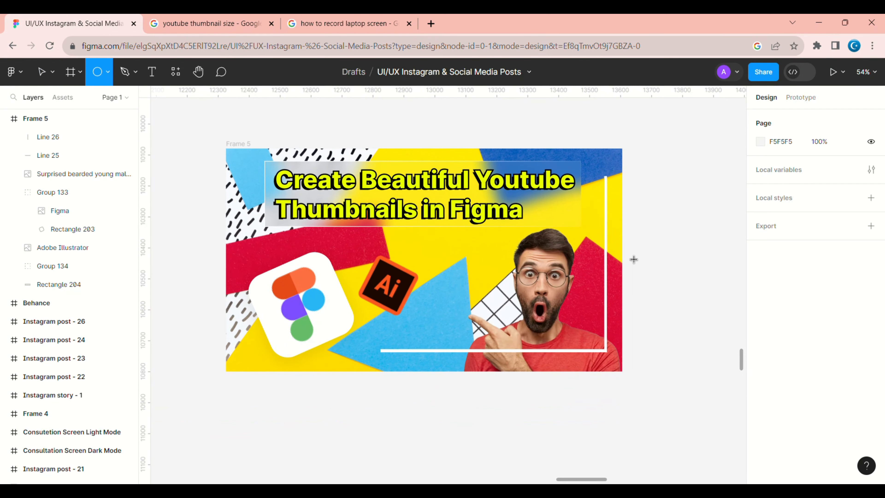
pyautogui.keyDown('ctrl'); pyautogui.scroll(3, 653, 210); pyautogui.keyUp('ctrl')
pyautogui.scroll(3, 653, 211)
pyautogui.keyDown('ctrl'); pyautogui.scroll(4, 547, 267); pyautogui.keyUp('ctrl')
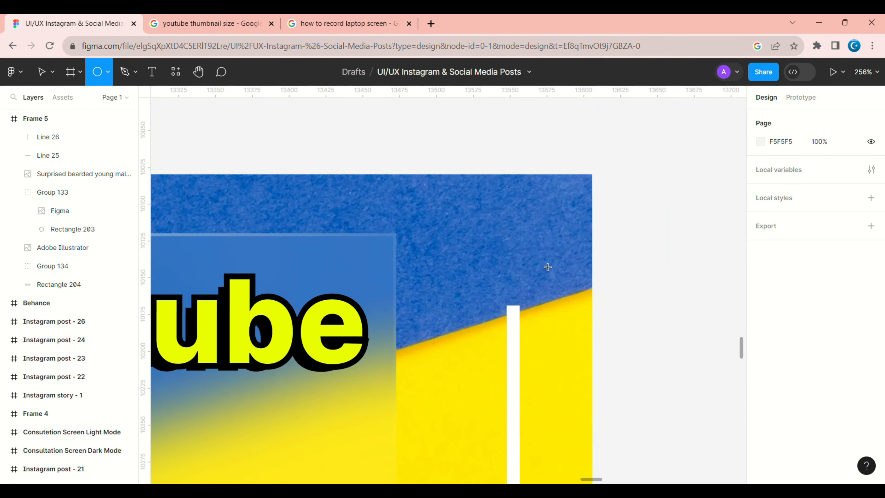
pyautogui.keyDown('ctrl'); pyautogui.scroll(3, 547, 267); pyautogui.keyUp('ctrl')
pyautogui.scroll(-2, 519, 303)
pyautogui.moveTo(348, 189)
pyautogui.mouseDown()
pyautogui.moveTo(465, 308)
pyautogui.moveTo(478, 308)
pyautogui.moveTo(474, 315)
pyautogui.mouseUp()
pyautogui.moveTo(430, 295); pyautogui.dragTo(424, 292)
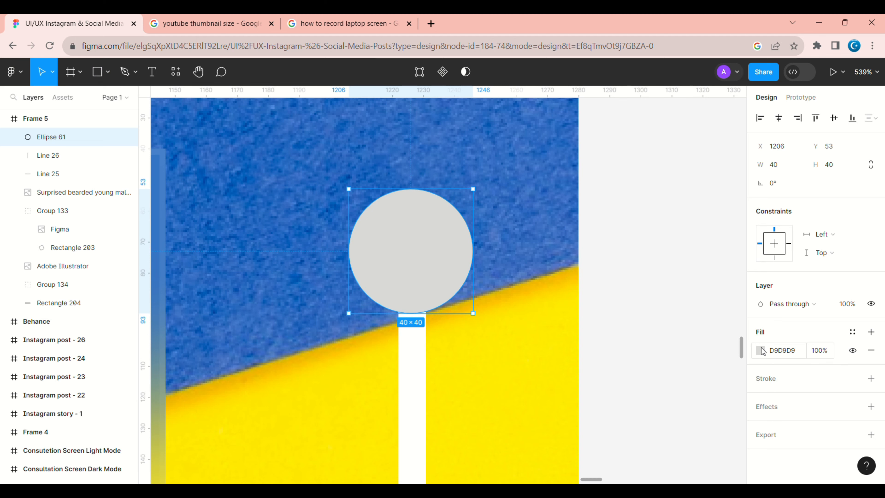
pyautogui.click(762, 351)
pyautogui.click(636, 422)
pyautogui.scroll(-5, 557, 409)
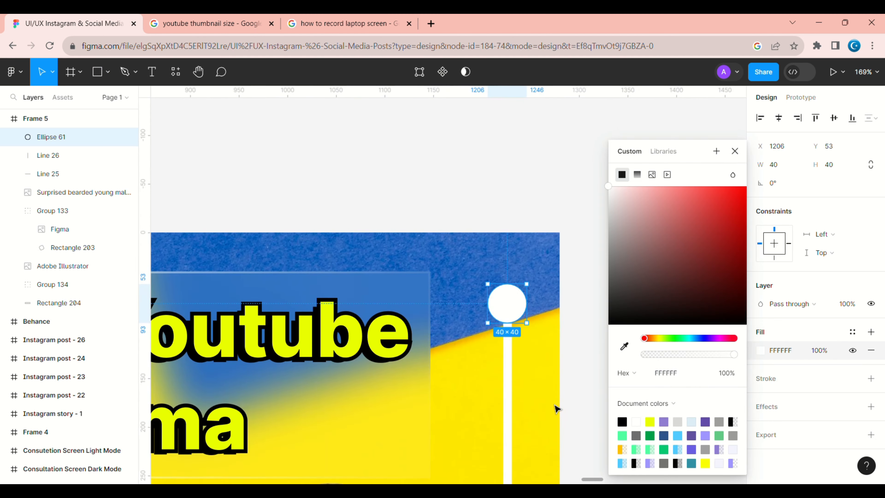
# Move the white circle to the left end of the horizontal line, at X 462, Y 632
pyautogui.hotkey('ctrl', 'v')
pyautogui.moveTo(523, 315); pyautogui.dragTo(265, 317)
pyautogui.scroll(5, 258, 303)
pyautogui.scroll(-15, 279, 349)
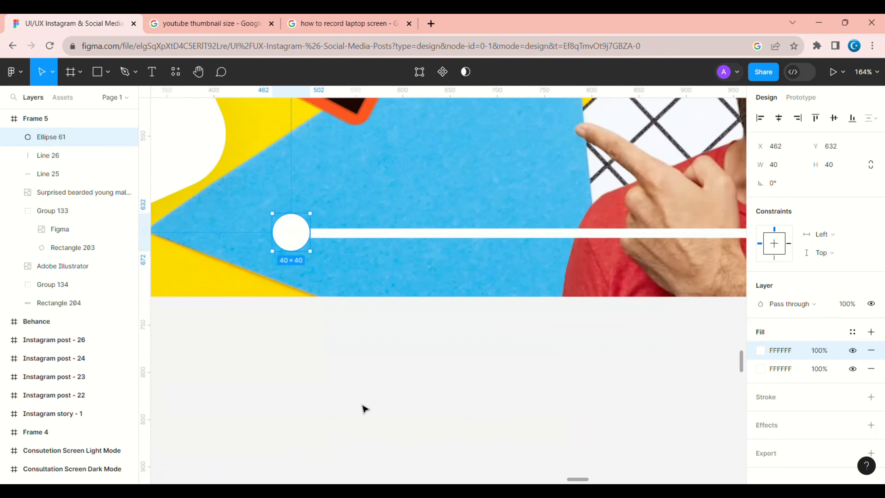
pyautogui.click(362, 409)
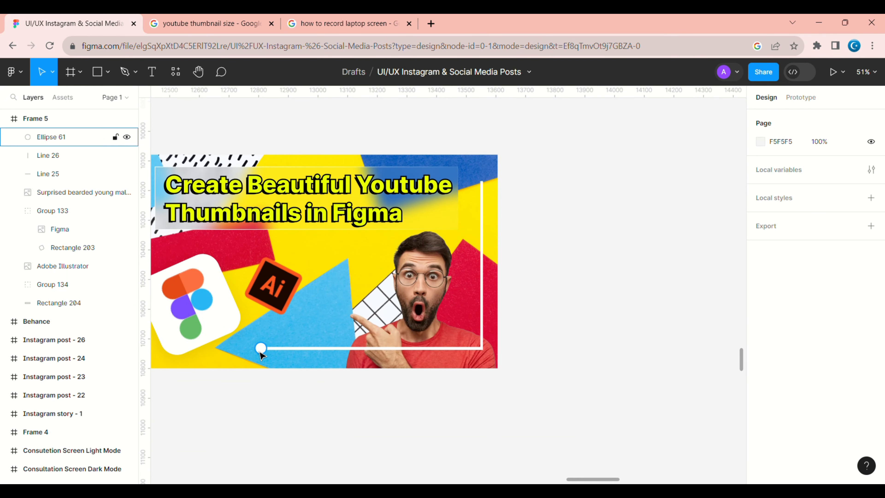
# Set the vertical line's start point to Circle arrow so its upper end carries a round cap
pyautogui.click(483, 197)
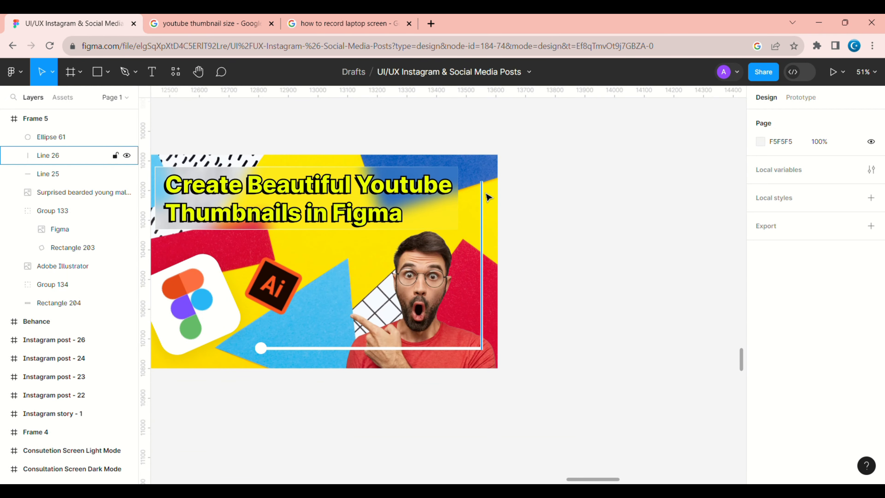
pyautogui.click(838, 388)
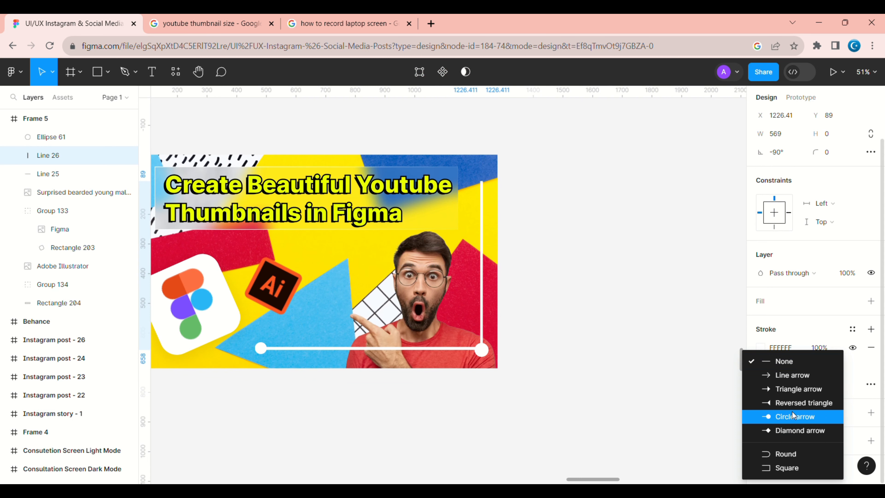
pyautogui.click(708, 355)
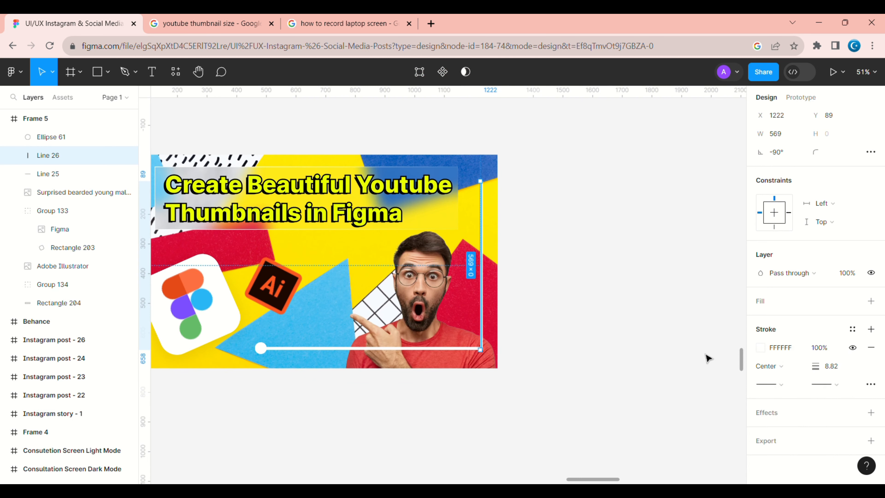
pyautogui.click(781, 385)
pyautogui.click(778, 421)
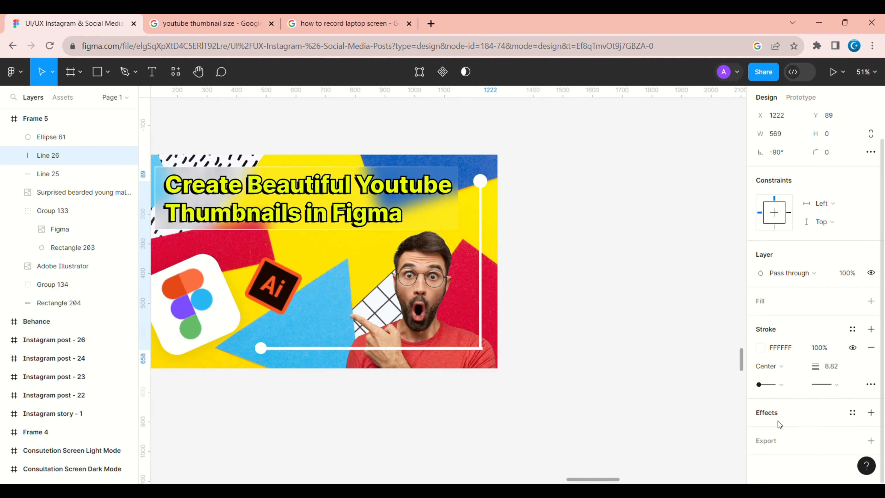
# Replace the loose white circle with a Circle arrow start on the horizontal line and give the line's other end a Diamond arrow
pyautogui.click(265, 353)
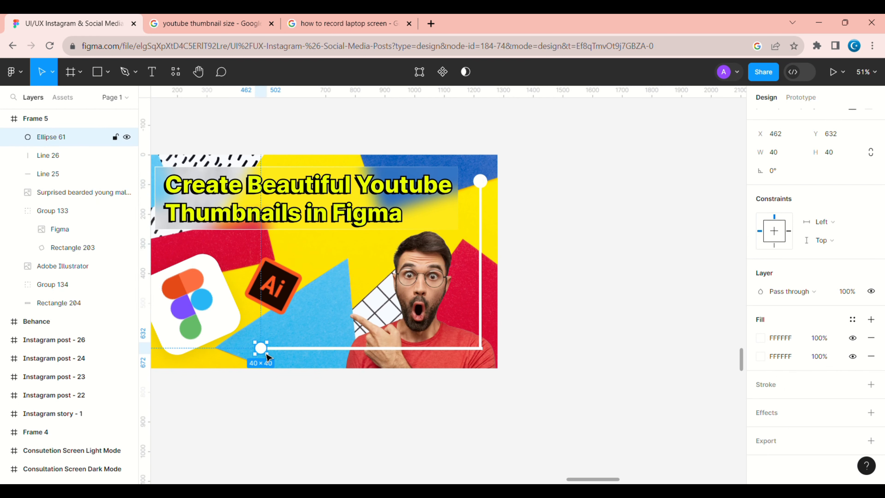
pyautogui.press('Delete')
pyautogui.click(289, 349)
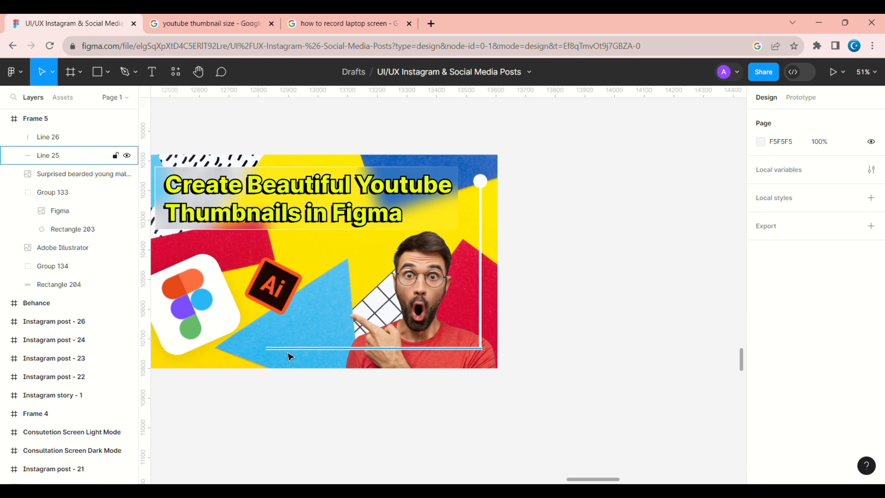
pyautogui.click(818, 419)
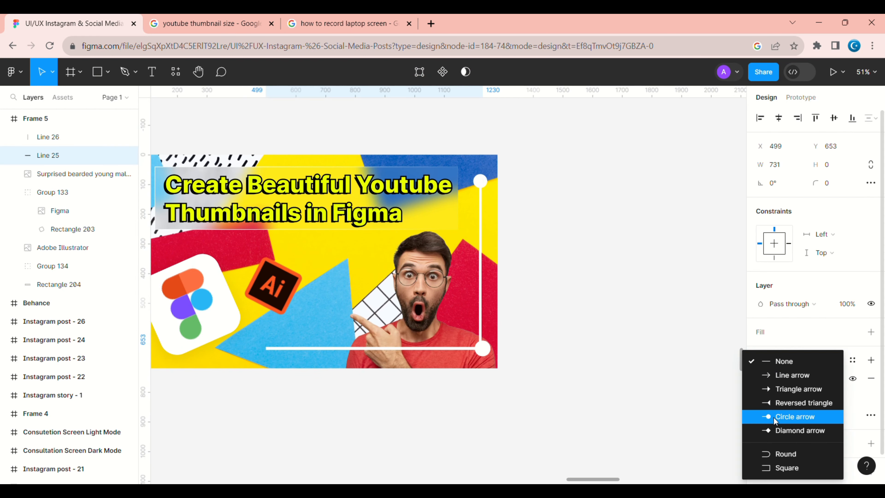
pyautogui.click(728, 424)
pyautogui.click(786, 418)
pyautogui.click(798, 417)
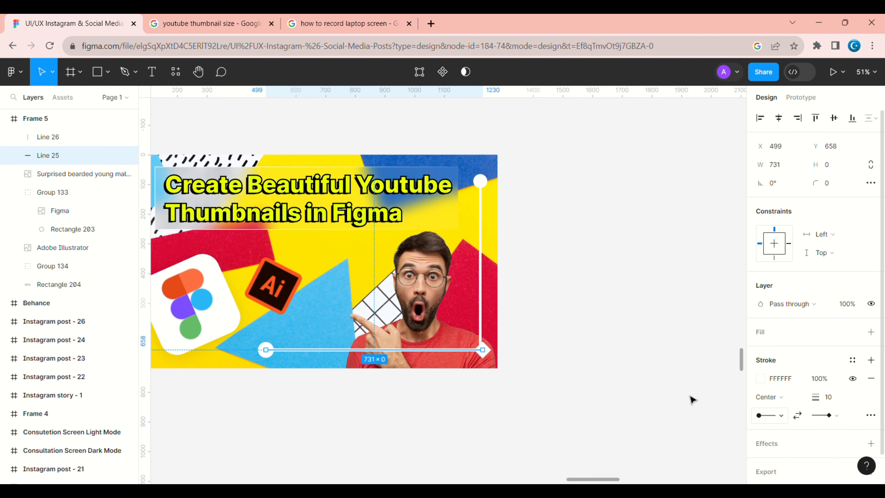
# Nudge the horizontal line left to X 491 so its diamond end is centred on the vertical line
pyautogui.click(624, 391)
pyautogui.scroll(-3, 625, 393)
pyautogui.scroll(10, 466, 376)
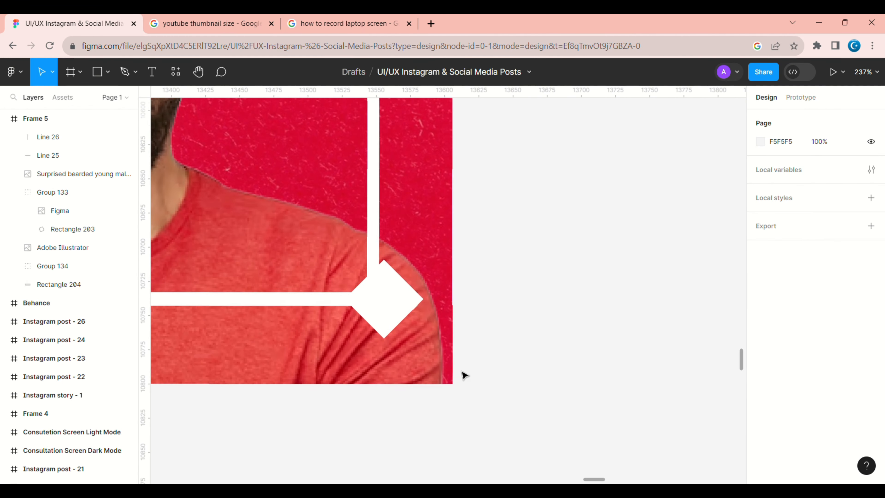
pyautogui.scroll(-2, 410, 301)
pyautogui.click(395, 305)
pyautogui.click(375, 305)
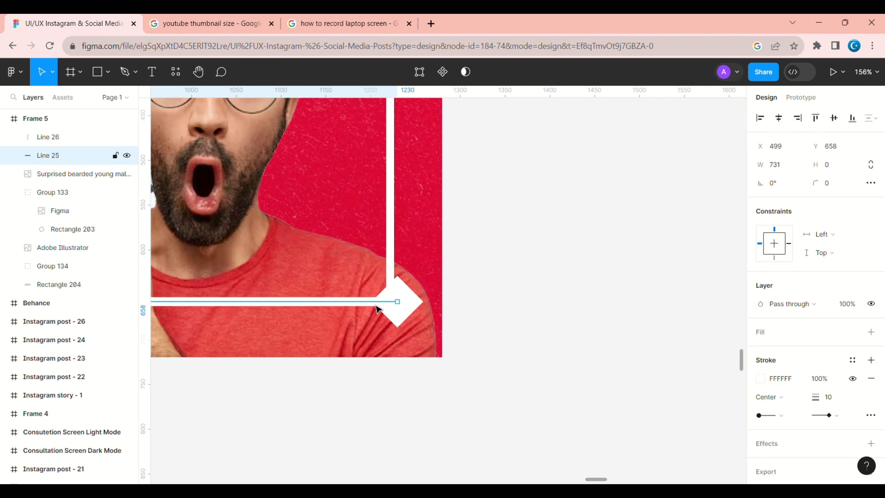
pyautogui.press('Left')
pyautogui.press('Left')
pyautogui.press('Left')
pyautogui.press('Left')
pyautogui.press('Left')
pyautogui.press('Left')
pyautogui.scroll(-6, 376, 305)
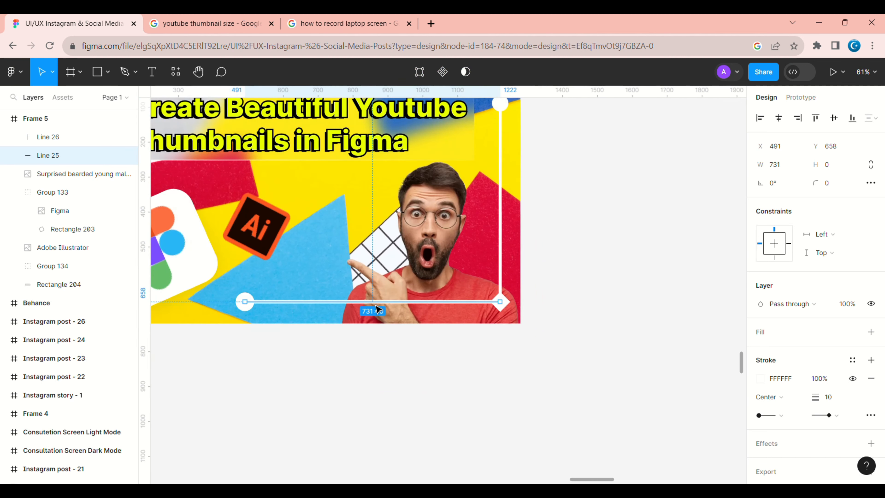
pyautogui.click(398, 360)
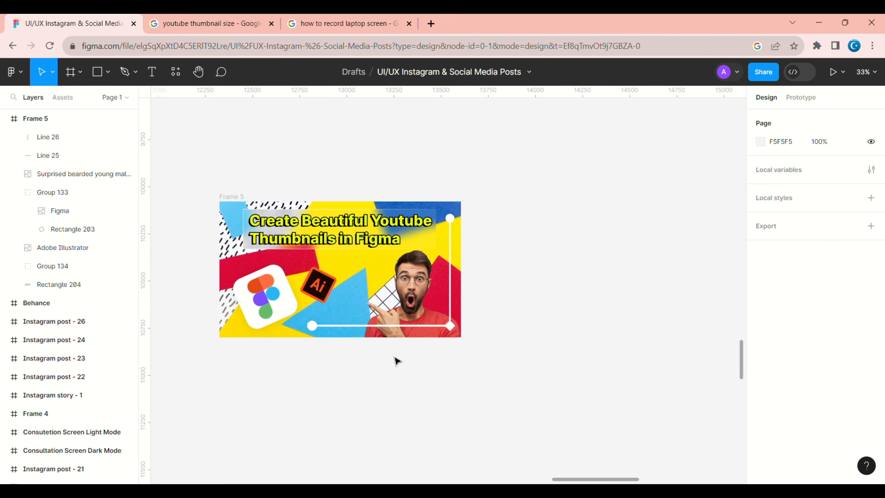
# Move the whole thumbnail frame about 360 px to the right on the canvas
pyautogui.moveTo(199, 168); pyautogui.dragTo(523, 396)
pyautogui.click(415, 310)
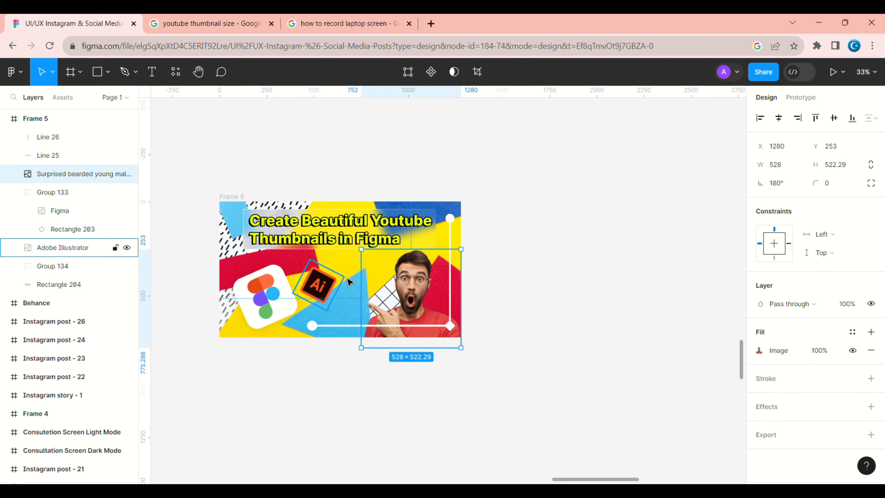
pyautogui.click(256, 191)
pyautogui.moveTo(186, 184); pyautogui.dragTo(563, 407)
pyautogui.moveTo(348, 283); pyautogui.dragTo(416, 282)
pyautogui.scroll(3, 416, 283)
pyautogui.click(478, 445)
pyautogui.scroll(-3, 479, 445)
pyautogui.scroll(2, 478, 445)
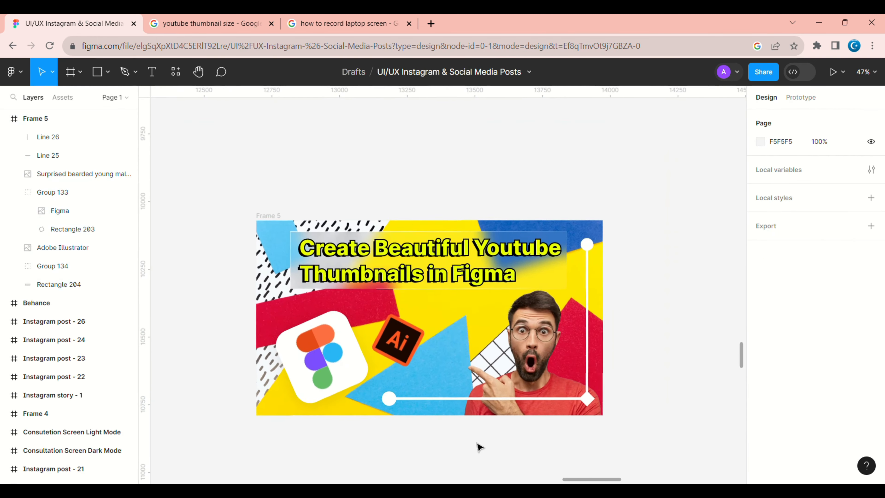
pyautogui.scroll(1, 478, 447)
pyautogui.scroll(-2, 479, 447)
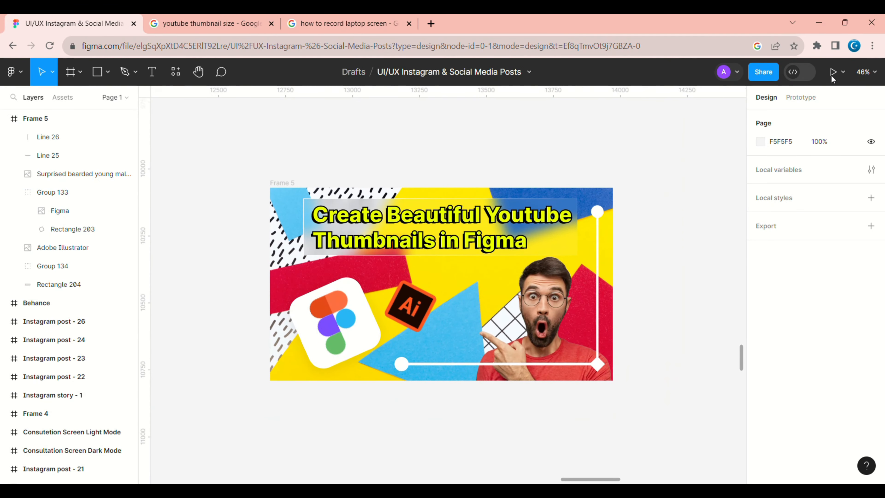